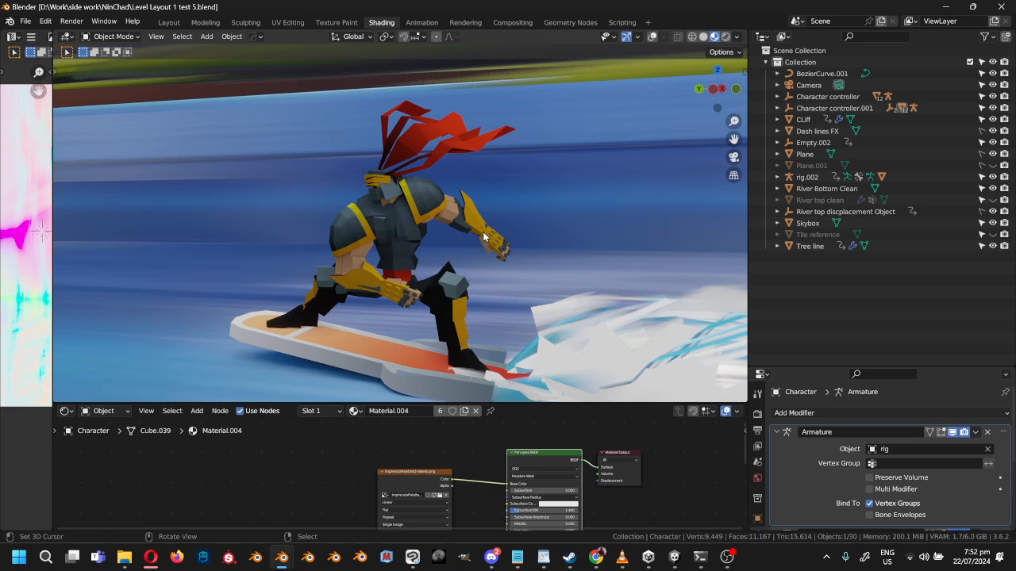
Step: Play the surfing character's animation and examine the low-poly armour up close from several angles, stopping playback at the end
{"action": "mouse_move", "coordinate": [483, 236]}
{"action": "middle_mouse_down"}
{"action": "mouse_move", "coordinate": [518, 226]}
{"action": "mouse_move", "coordinate": [498, 234]}
{"action": "middle_mouse_up"}
{"action": "key", "text": "alt+a"}
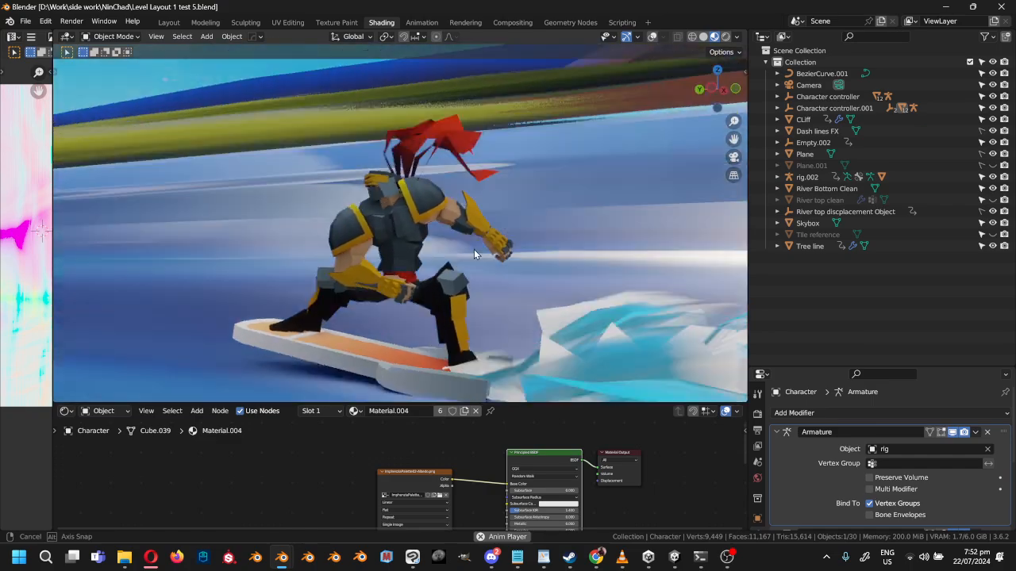
{"action": "scroll", "coordinate": [474, 250], "scroll_direction": "up", "scroll_amount": 5}
{"action": "middle_click_drag", "start_coordinate": [449, 164], "coordinate": [493, 142]}
{"action": "scroll", "coordinate": [468, 210], "scroll_direction": "up", "scroll_amount": 3}
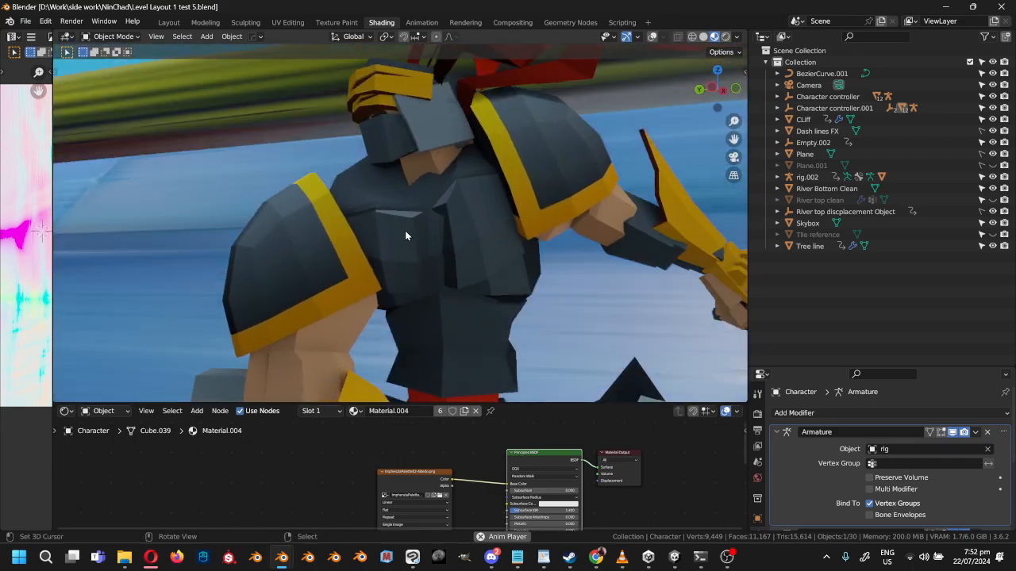
{"action": "middle_click_drag", "start_coordinate": [405, 230], "coordinate": [503, 263]}
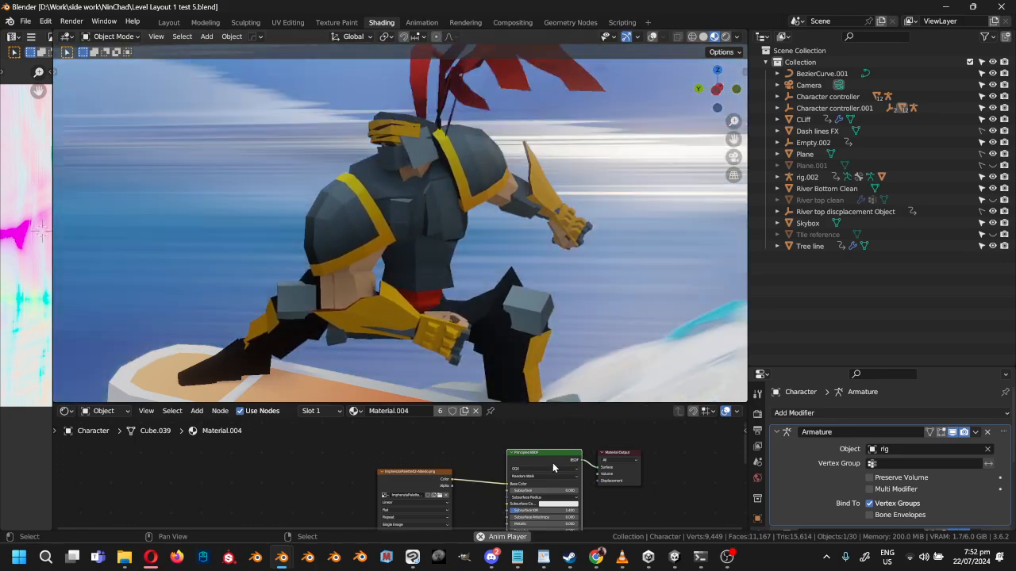
{"action": "left_click_drag", "start_coordinate": [553, 468], "coordinate": [548, 471]}
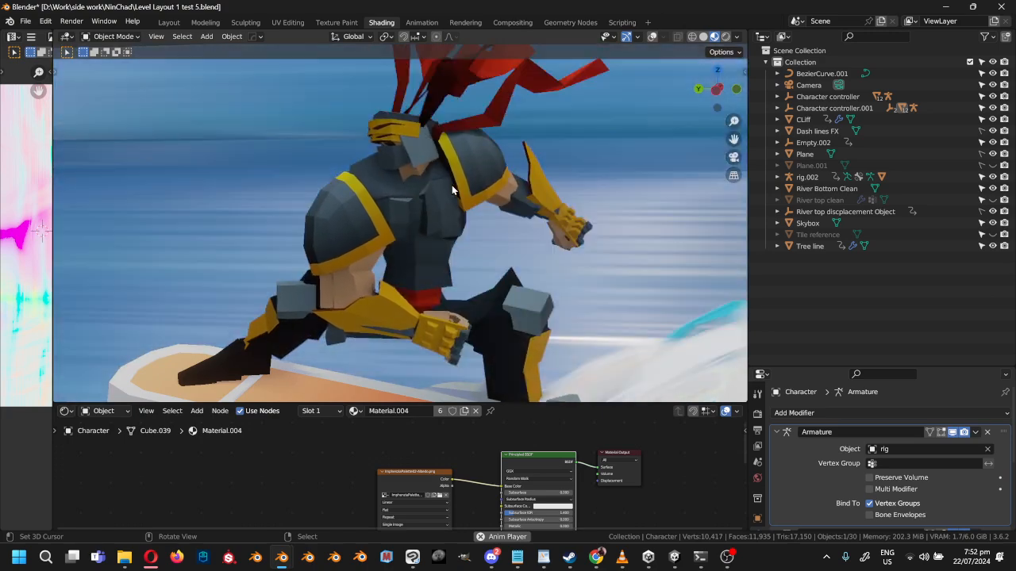
{"action": "key", "text": "space"}
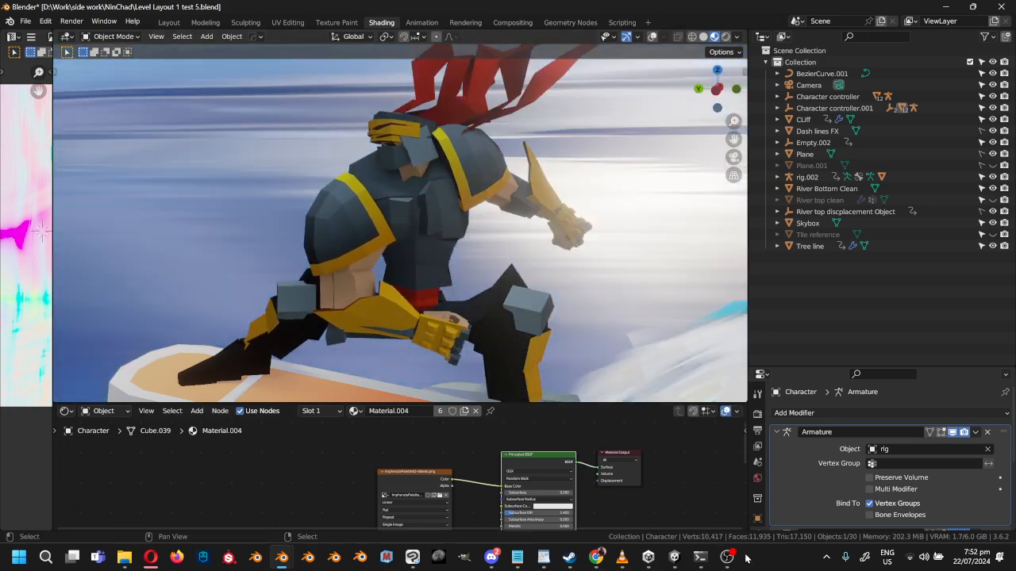
Step: Switch to the Unity project and examine the World-space Position node in the Character Shader graph
{"action": "left_click", "coordinate": [674, 557]}
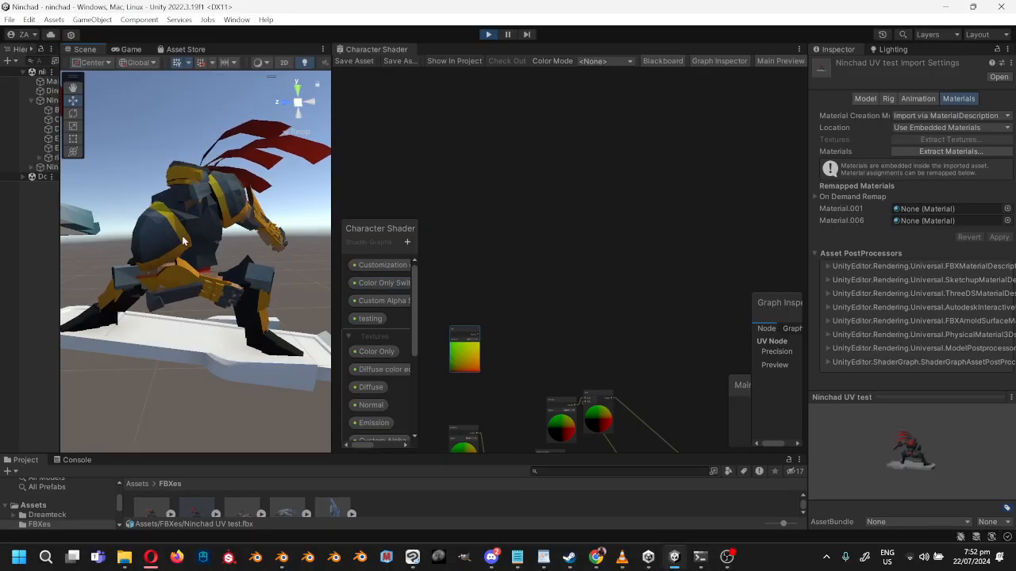
{"action": "scroll", "coordinate": [493, 360], "scroll_direction": "up", "scroll_amount": 5}
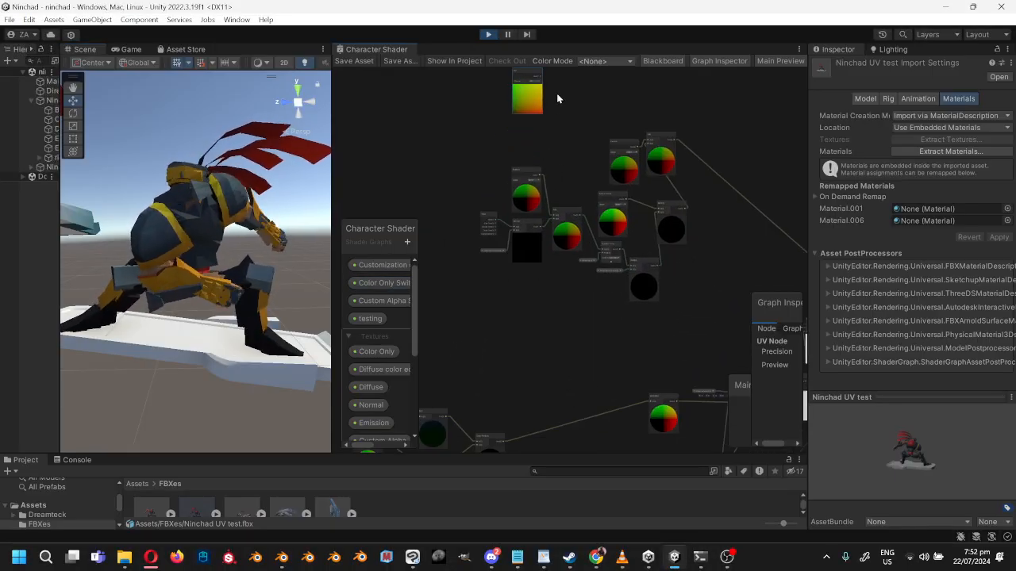
{"action": "scroll", "coordinate": [547, 190], "scroll_direction": "up", "scroll_amount": 3}
{"action": "middle_click_drag", "start_coordinate": [507, 242], "coordinate": [526, 306]}
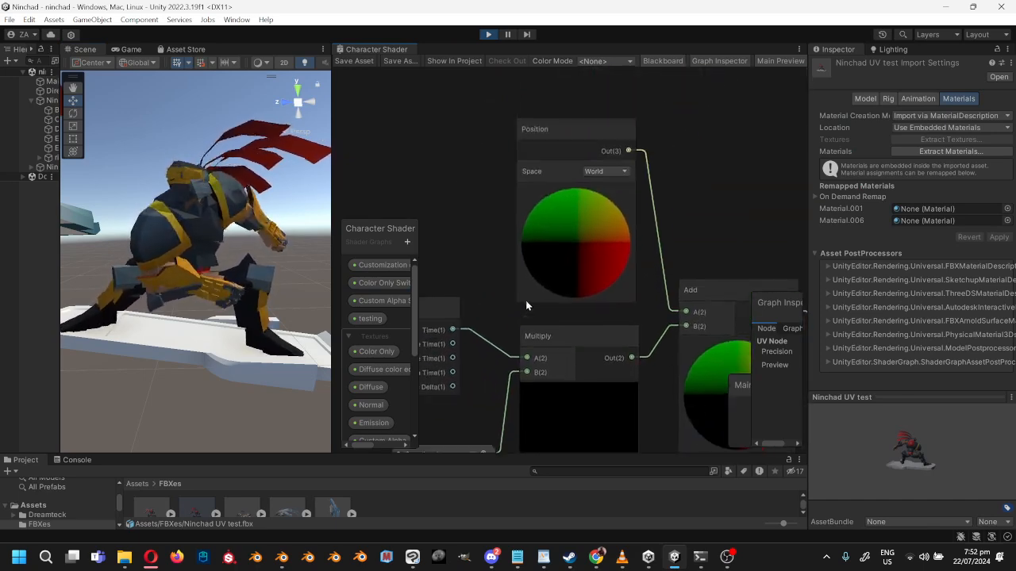
{"action": "left_click", "coordinate": [571, 147]}
{"action": "left_click_drag", "start_coordinate": [575, 141], "coordinate": [575, 142]}
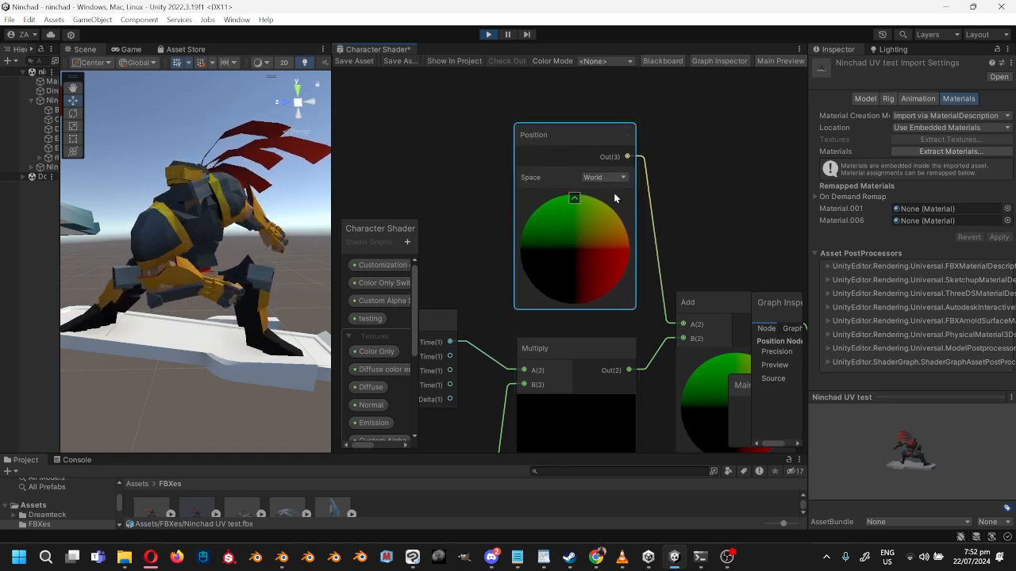
Step: Examine how the Time node and the Speed and direction property feed the Multiply node
{"action": "scroll", "coordinate": [576, 231], "scroll_direction": "down", "scroll_amount": 3}
{"action": "middle_click_drag", "start_coordinate": [576, 234], "coordinate": [593, 173]}
{"action": "scroll", "coordinate": [473, 214], "scroll_direction": "up", "scroll_amount": 3}
{"action": "left_click_drag", "start_coordinate": [486, 231], "coordinate": [488, 232]}
{"action": "middle_click_drag", "start_coordinate": [527, 272], "coordinate": [495, 215]}
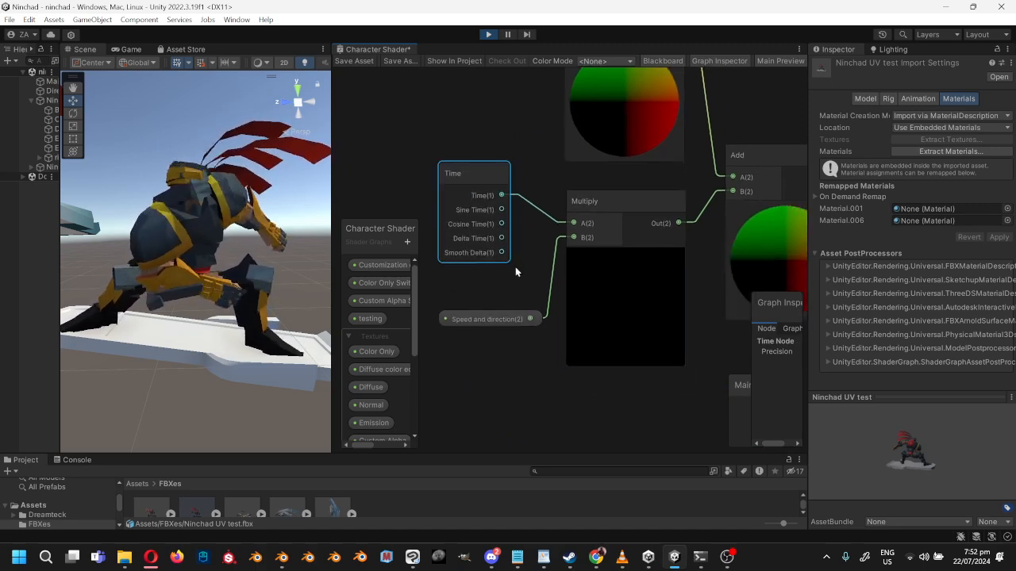
{"action": "left_click_drag", "start_coordinate": [618, 200], "coordinate": [621, 206]}
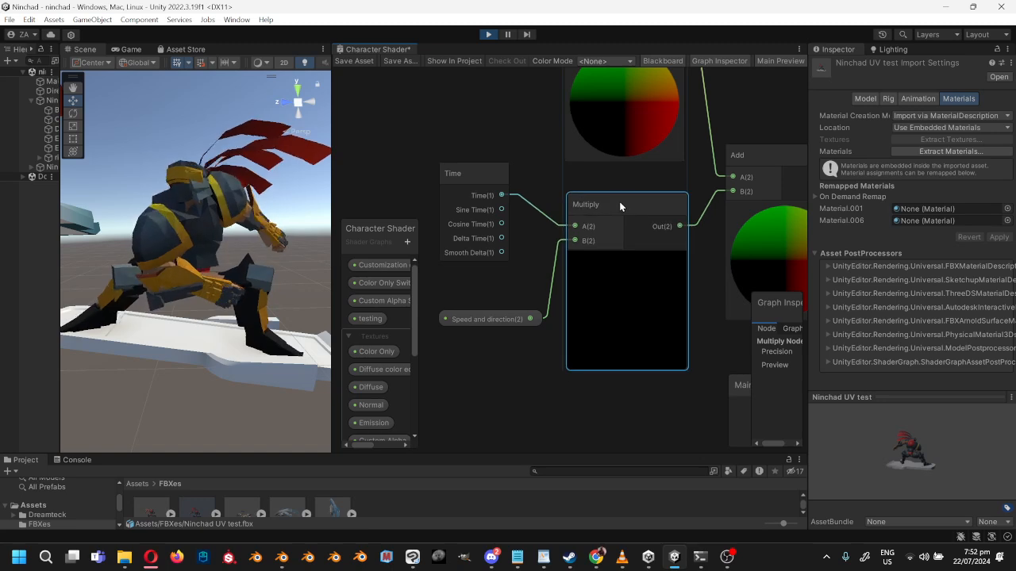
{"action": "left_click", "coordinate": [488, 320]}
{"action": "scroll", "coordinate": [504, 319], "scroll_direction": "down", "scroll_amount": 3}
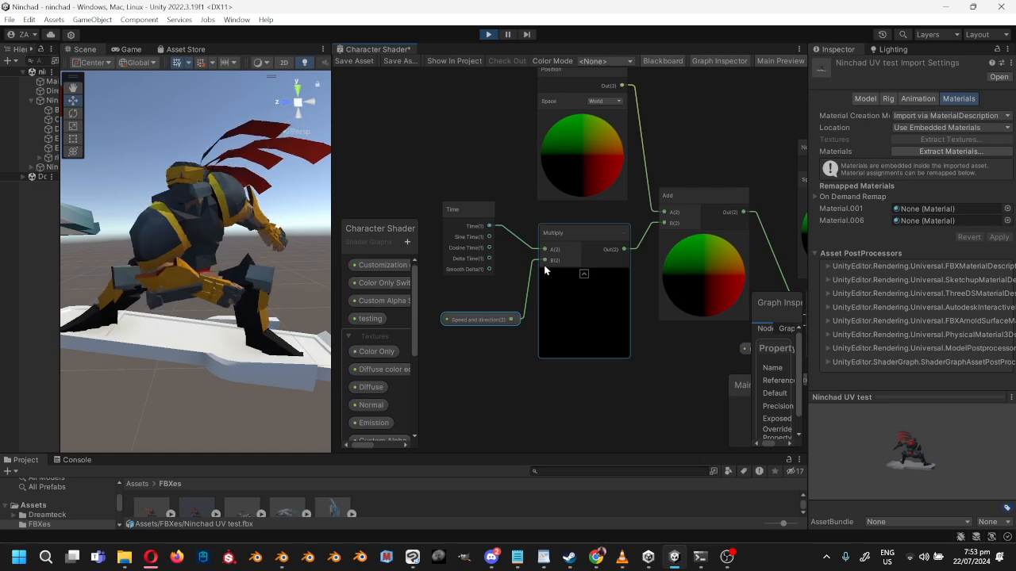
{"action": "middle_click_drag", "start_coordinate": [621, 259], "coordinate": [539, 270]}
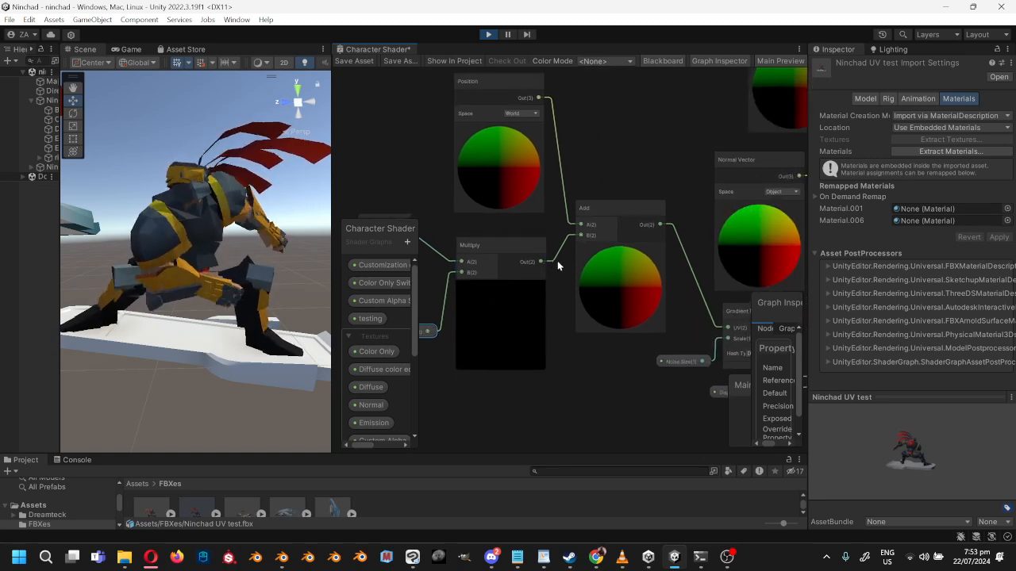
Step: Follow the Add node's output through Gradient Noise and its Multiply node, and inspect the Object-space Normal Vector node
{"action": "middle_click_drag", "start_coordinate": [591, 241], "coordinate": [624, 278]}
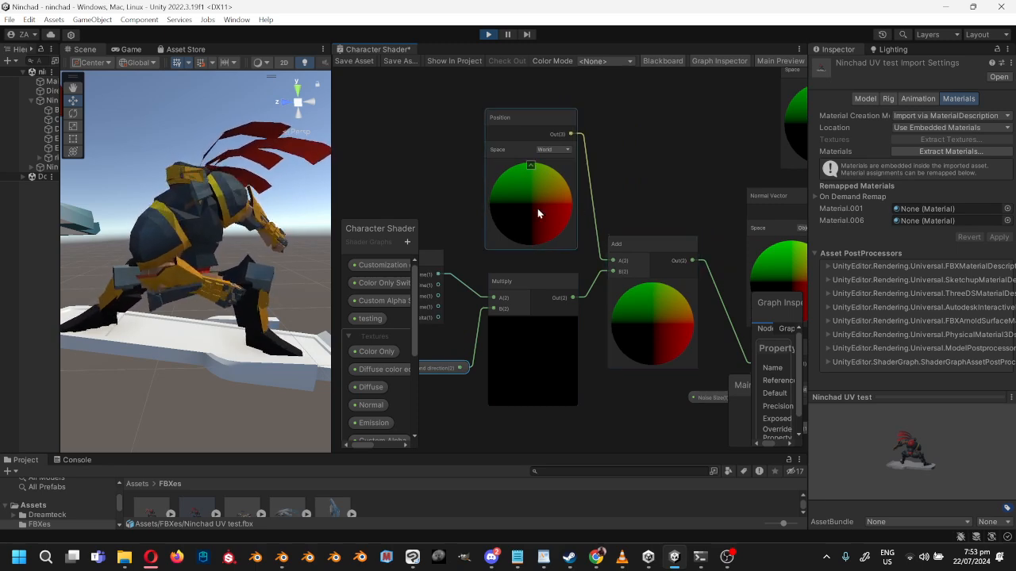
{"action": "middle_click_drag", "start_coordinate": [589, 250], "coordinate": [437, 220]}
{"action": "middle_click_drag", "start_coordinate": [532, 265], "coordinate": [523, 158]}
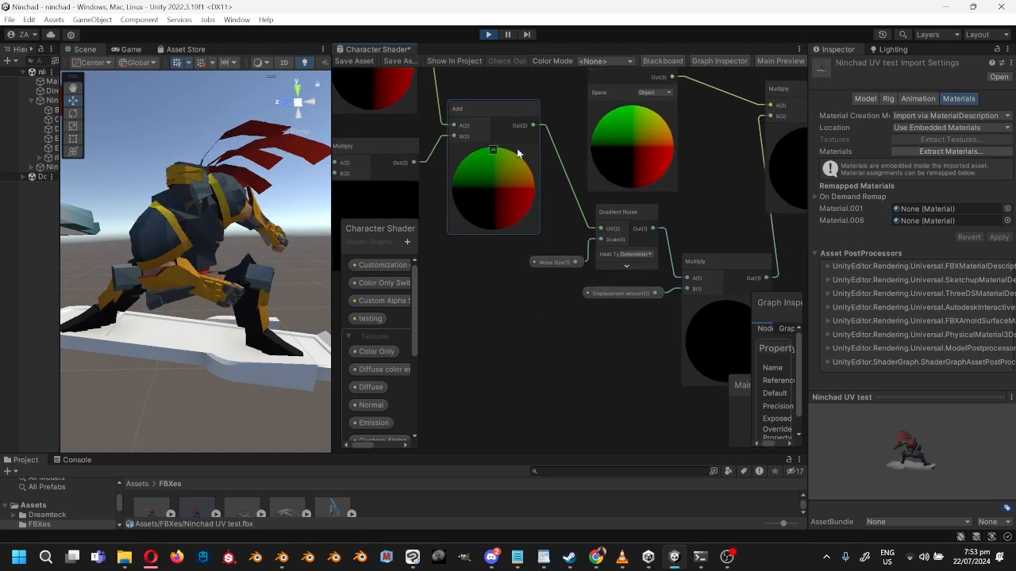
{"action": "left_click", "coordinate": [492, 109]}
{"action": "middle_click_drag", "start_coordinate": [492, 113], "coordinate": [457, 110]}
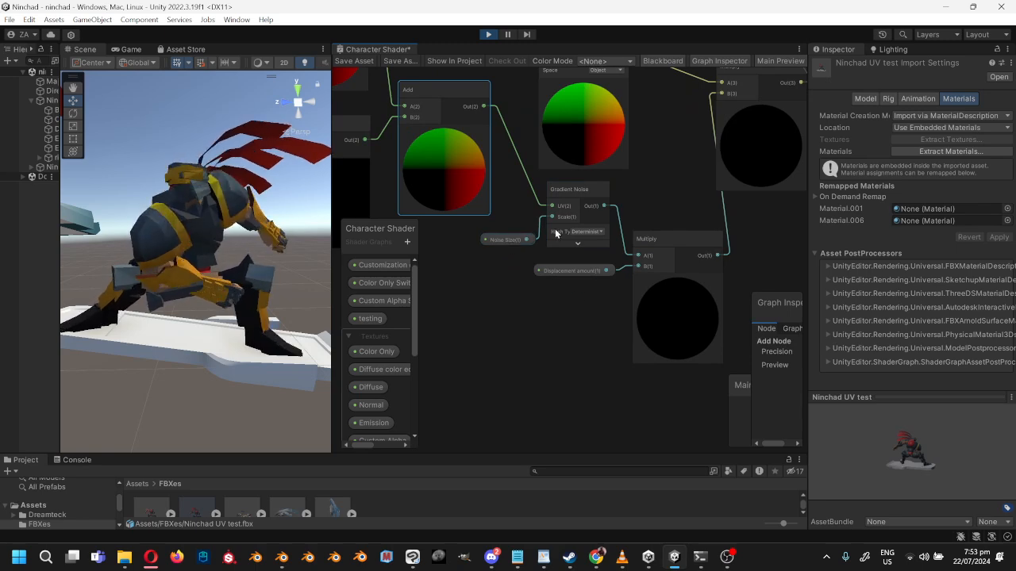
{"action": "middle_click_drag", "start_coordinate": [615, 284], "coordinate": [556, 313]}
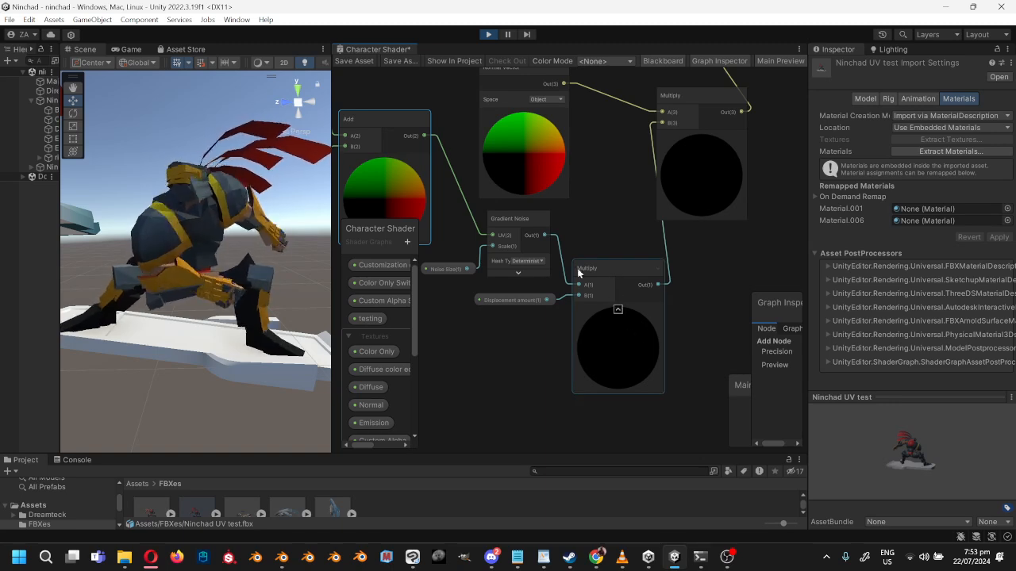
{"action": "middle_click_drag", "start_coordinate": [675, 210], "coordinate": [685, 358]}
{"action": "middle_click_drag", "start_coordinate": [549, 273], "coordinate": [552, 226]}
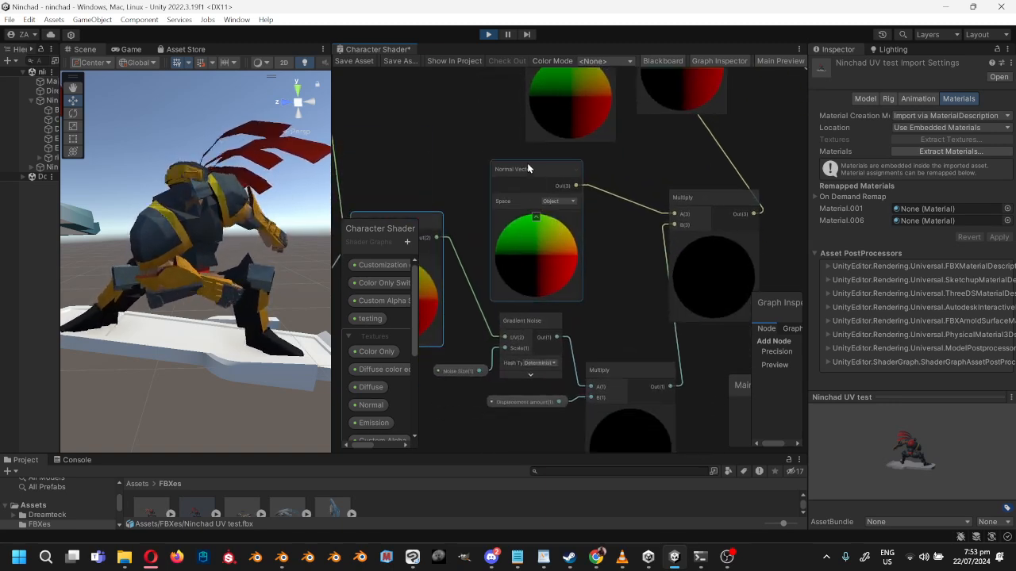
{"action": "left_click_drag", "start_coordinate": [536, 172], "coordinate": [542, 170]}
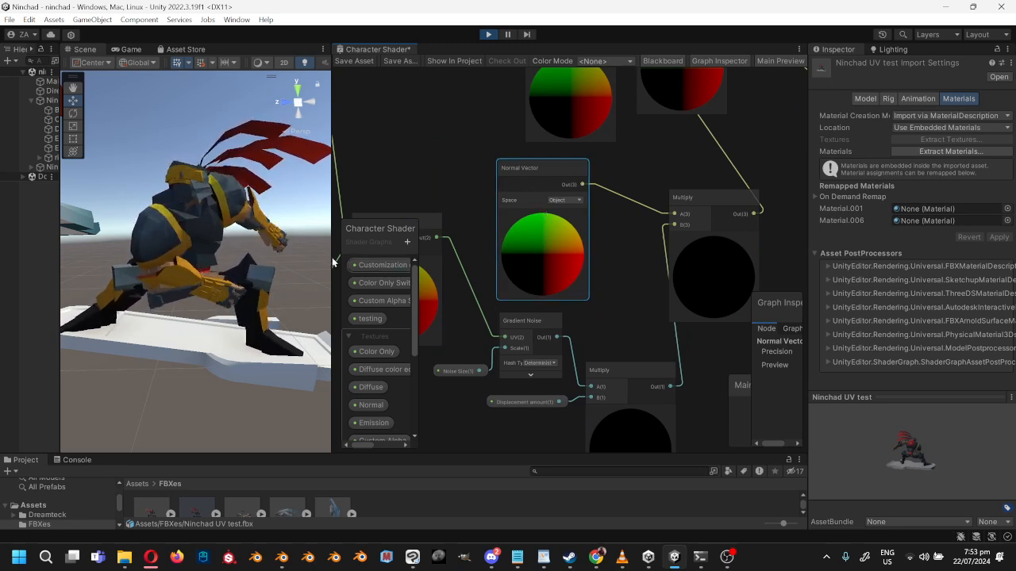
{"action": "scroll", "coordinate": [140, 243], "scroll_direction": "up", "scroll_amount": 3}
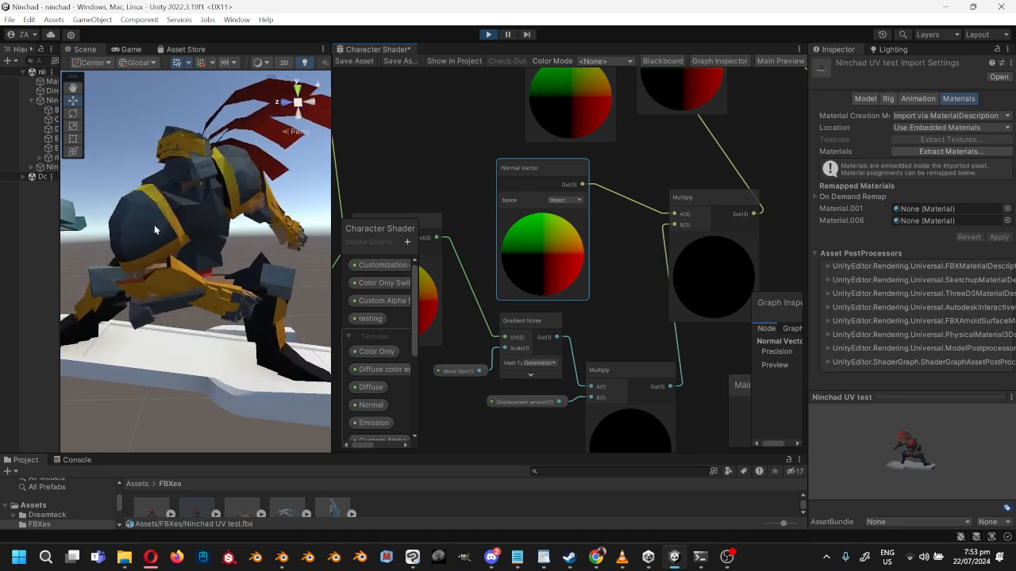
Step: Survey the rest of the Character Shader graph and return to the displacement nodes around Normal Vector
{"action": "scroll", "coordinate": [606, 308], "scroll_direction": "down", "scroll_amount": 10}
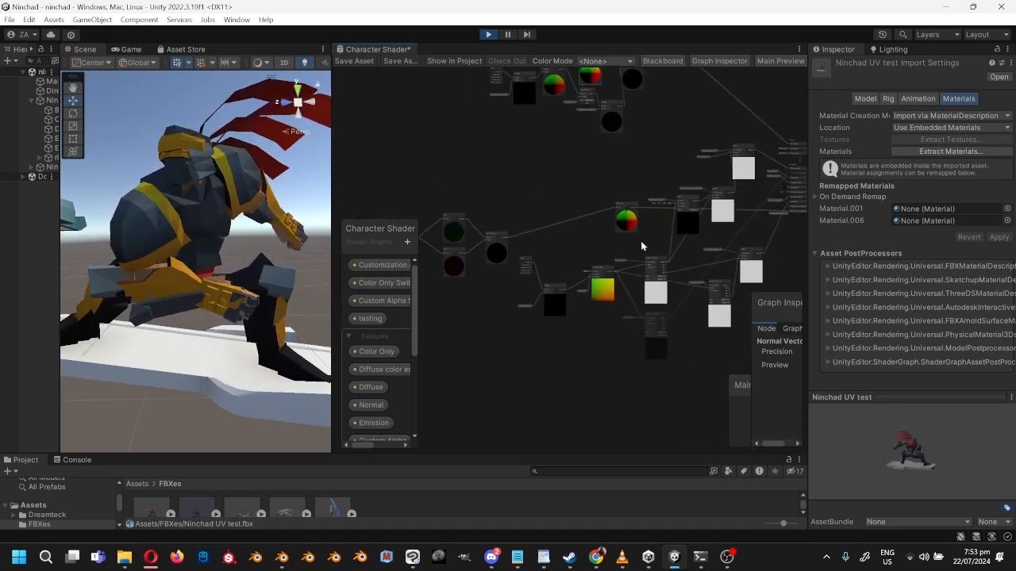
{"action": "middle_click_drag", "start_coordinate": [607, 256], "coordinate": [740, 254]}
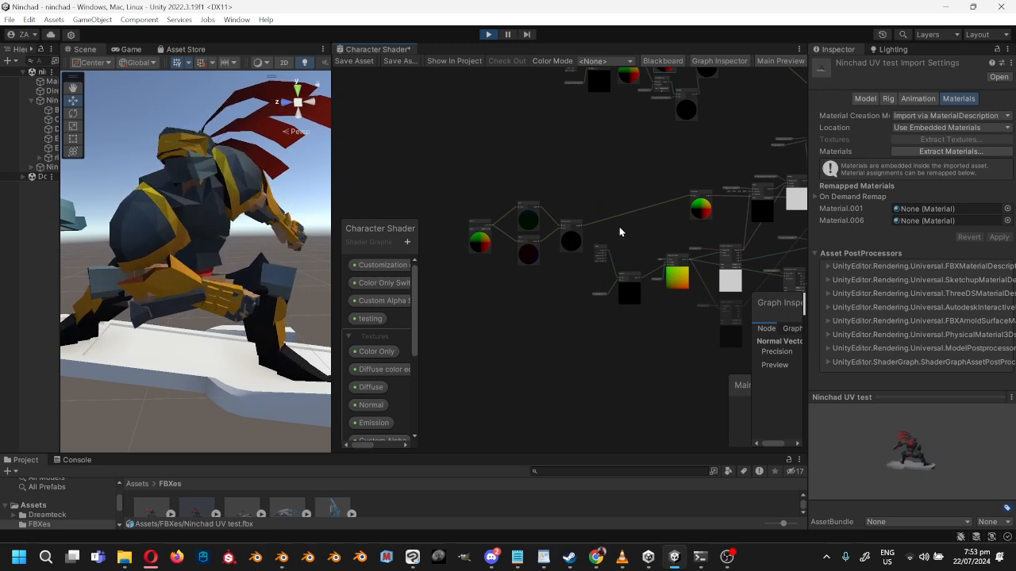
{"action": "scroll", "coordinate": [619, 232], "scroll_direction": "up", "scroll_amount": 2}
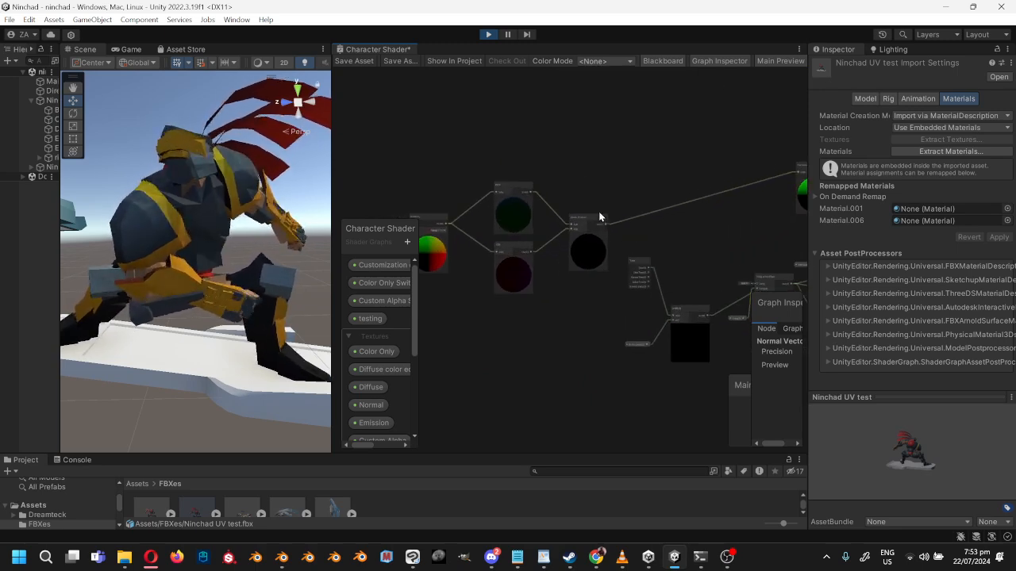
{"action": "scroll", "coordinate": [687, 156], "scroll_direction": "down", "scroll_amount": 4}
{"action": "middle_click_drag", "start_coordinate": [686, 154], "coordinate": [633, 362]}
{"action": "middle_click_drag", "start_coordinate": [673, 263], "coordinate": [606, 300]}
{"action": "scroll", "coordinate": [625, 277], "scroll_direction": "up", "scroll_amount": 4}
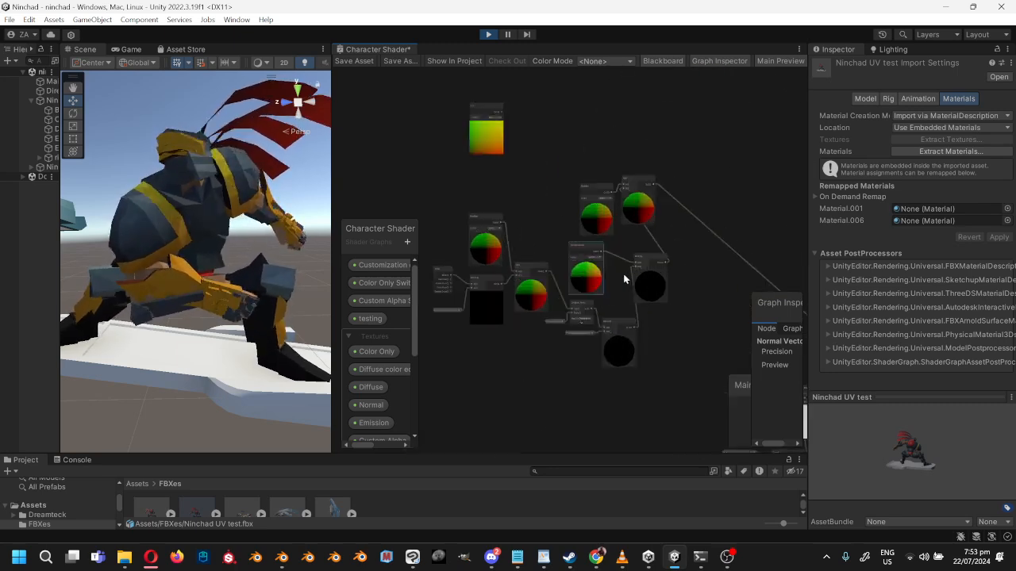
{"action": "scroll", "coordinate": [635, 286], "scroll_direction": "up", "scroll_amount": 4}
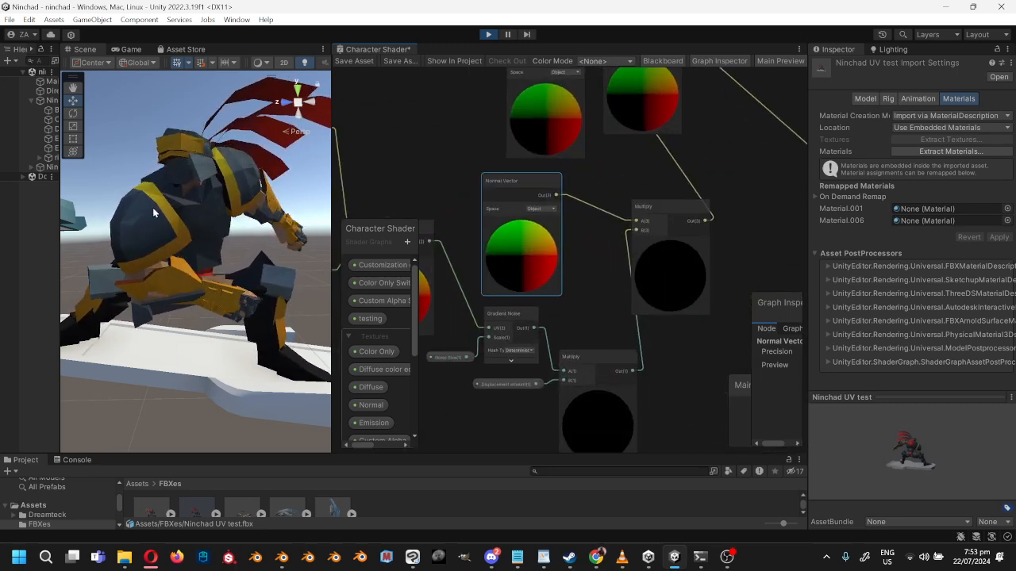
Step: Examine how the Normal Vector's Multiply node and the Object-space Position node combine in the final Add node
{"action": "mouse_move", "coordinate": [660, 208]}
{"action": "left_mouse_down"}
{"action": "mouse_move", "coordinate": [672, 208]}
{"action": "mouse_move", "coordinate": [666, 217]}
{"action": "left_mouse_up"}
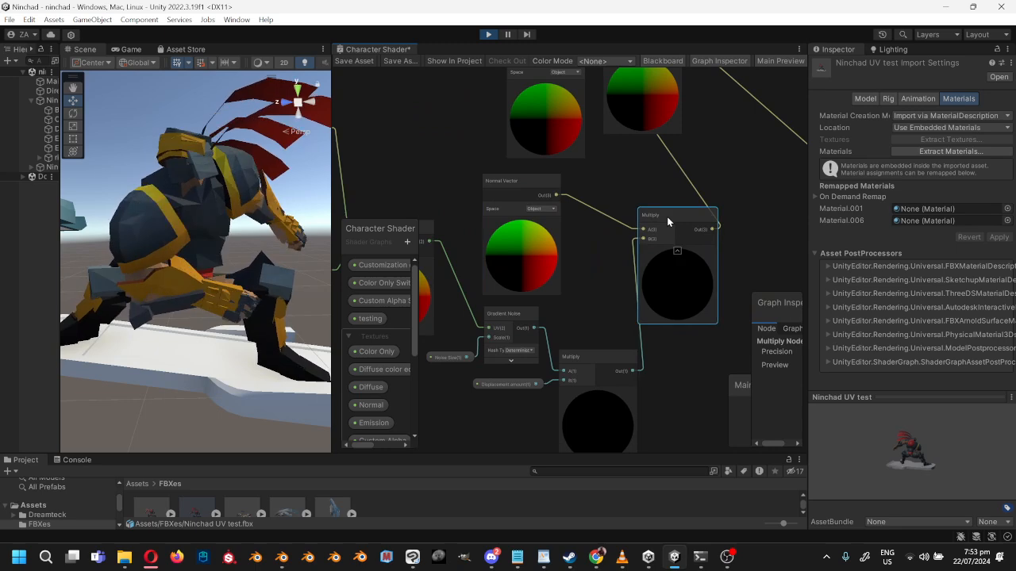
{"action": "middle_click_drag", "start_coordinate": [625, 237], "coordinate": [627, 326]}
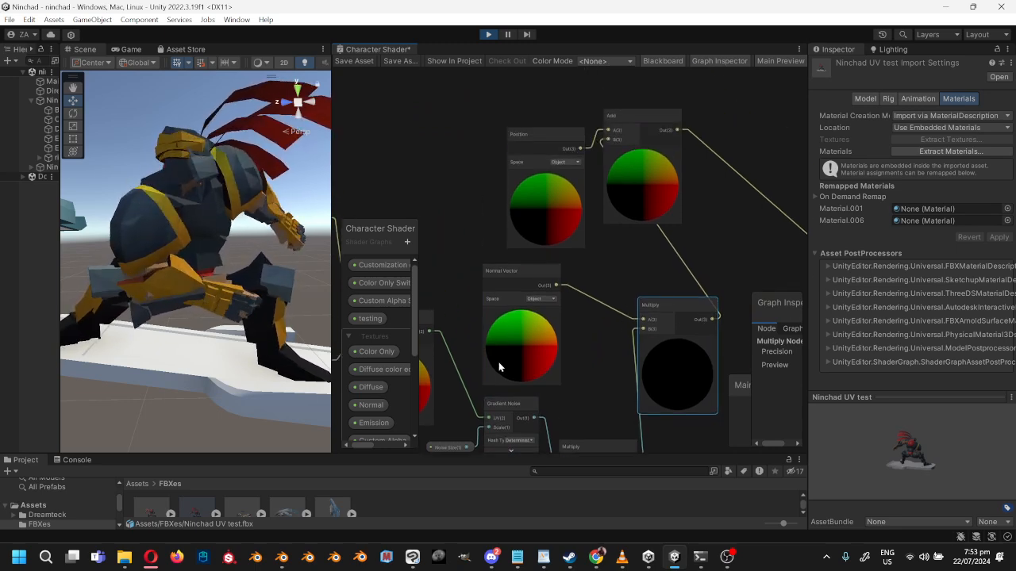
{"action": "middle_click_drag", "start_coordinate": [500, 365], "coordinate": [699, 240]}
{"action": "middle_click_drag", "start_coordinate": [615, 247], "coordinate": [512, 318]}
{"action": "scroll", "coordinate": [556, 293], "scroll_direction": "down", "scroll_amount": 1}
{"action": "middle_click_drag", "start_coordinate": [661, 220], "coordinate": [588, 269]}
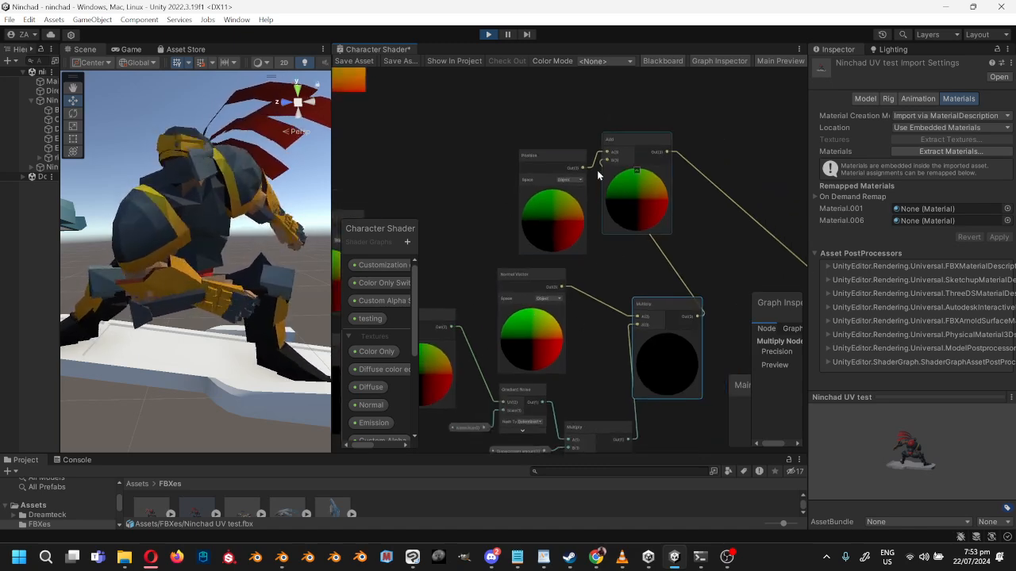
{"action": "left_click_drag", "start_coordinate": [557, 157], "coordinate": [554, 150]}
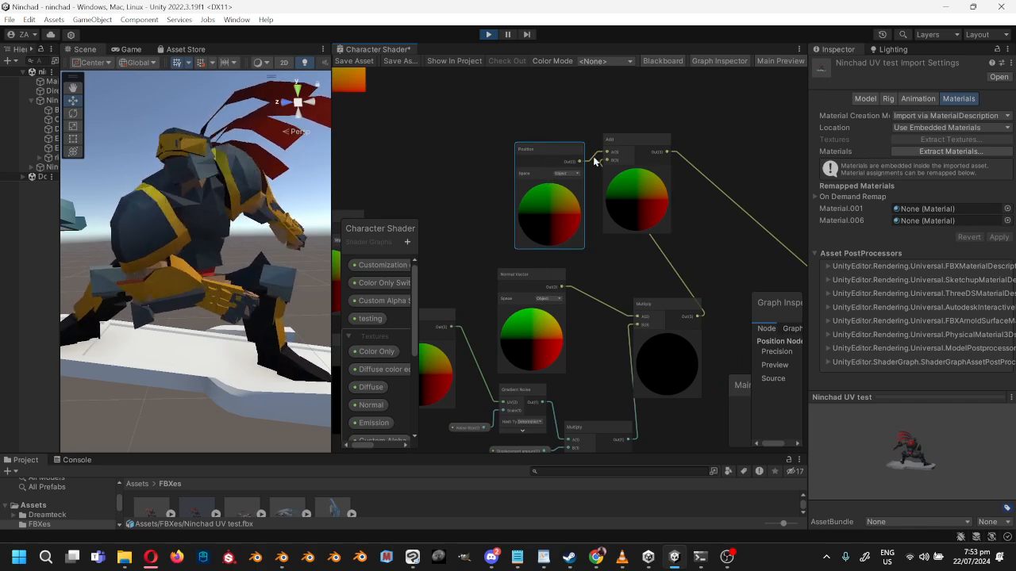
Step: Trace the final Add node's output to the Position input of the Vertex block
{"action": "middle_click_drag", "start_coordinate": [667, 204], "coordinate": [554, 166]}
{"action": "scroll", "coordinate": [657, 216], "scroll_direction": "down", "scroll_amount": 4}
{"action": "middle_click_drag", "start_coordinate": [696, 273], "coordinate": [483, 167]}
{"action": "scroll", "coordinate": [585, 236], "scroll_direction": "up", "scroll_amount": 2}
{"action": "middle_click_drag", "start_coordinate": [585, 236], "coordinate": [521, 208]}
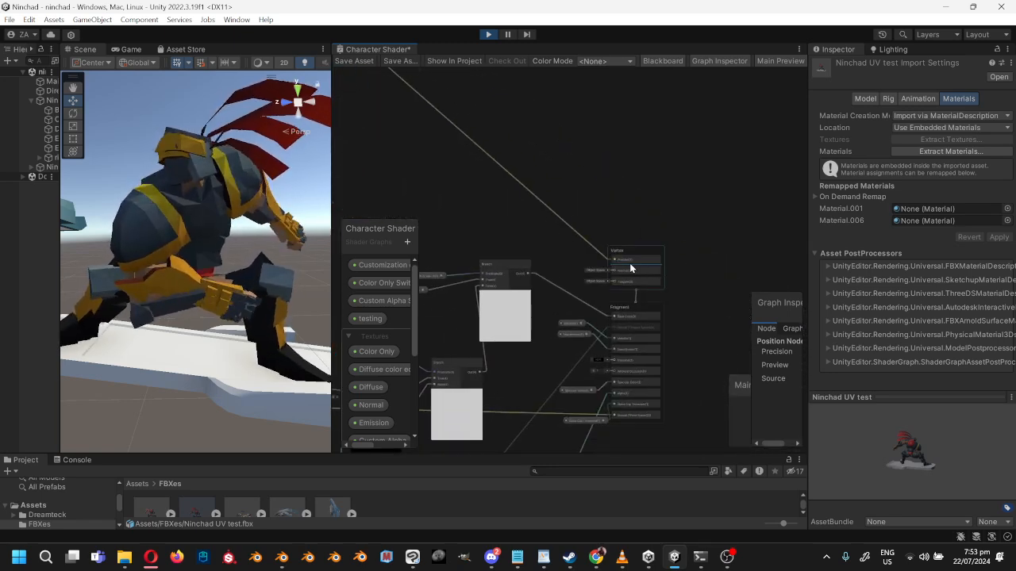
{"action": "middle_click_drag", "start_coordinate": [367, 101], "coordinate": [447, 146]}
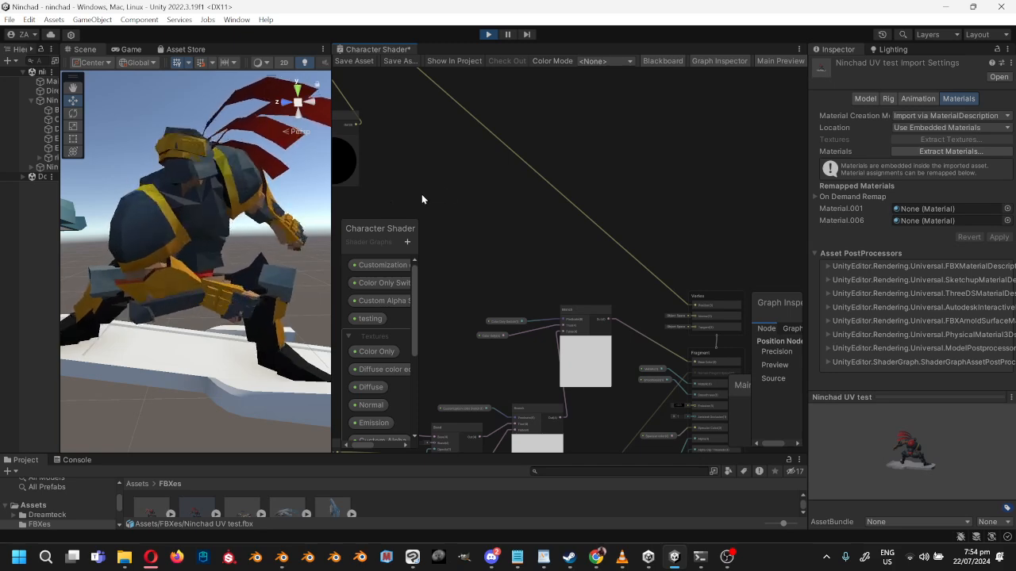
Step: Move the unconnected UV node down and the World-space Position node slightly up so they sit closer together
{"action": "middle_click_drag", "start_coordinate": [463, 187], "coordinate": [705, 216]}
{"action": "middle_click_drag", "start_coordinate": [522, 147], "coordinate": [674, 276]}
{"action": "middle_click_drag", "start_coordinate": [524, 169], "coordinate": [584, 269]}
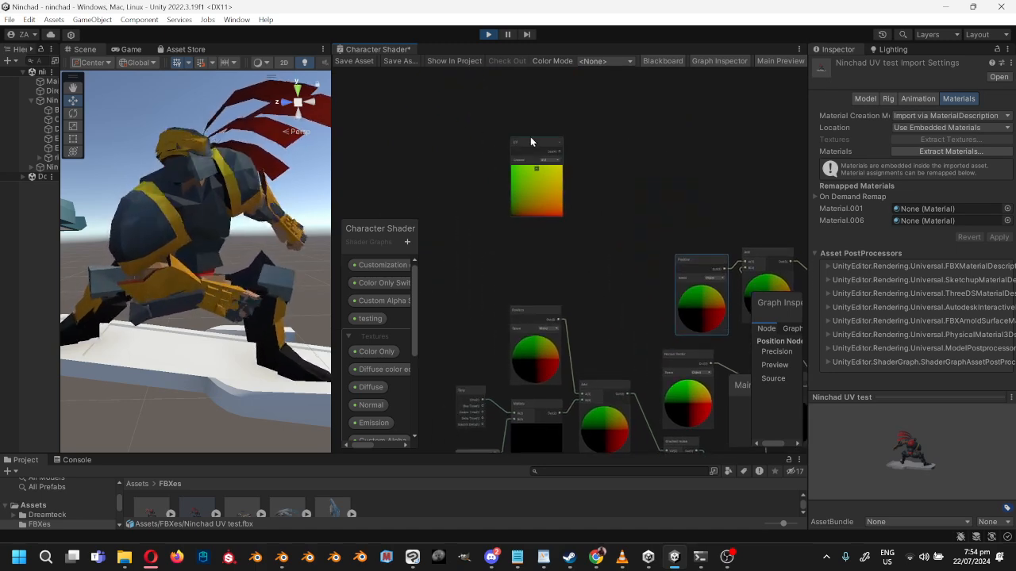
{"action": "left_click_drag", "start_coordinate": [532, 151], "coordinate": [531, 195]}
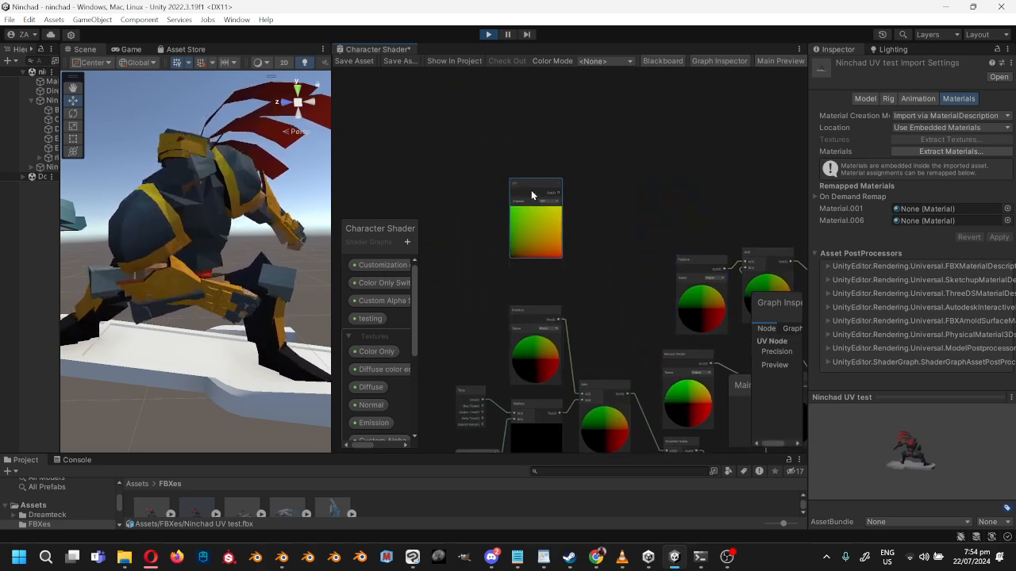
{"action": "middle_click_drag", "start_coordinate": [587, 296], "coordinate": [554, 203]}
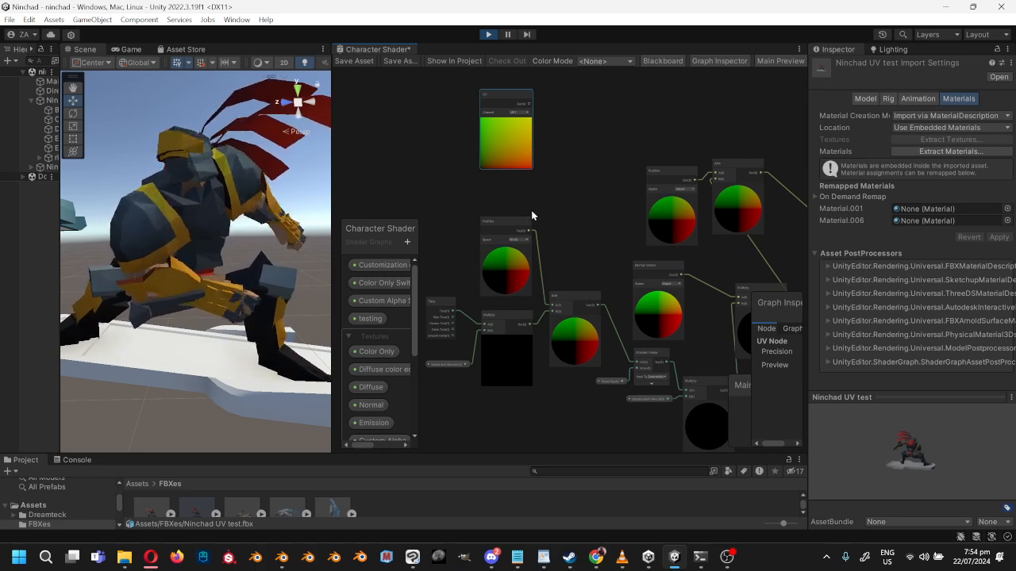
{"action": "left_click_drag", "start_coordinate": [504, 225], "coordinate": [503, 209]}
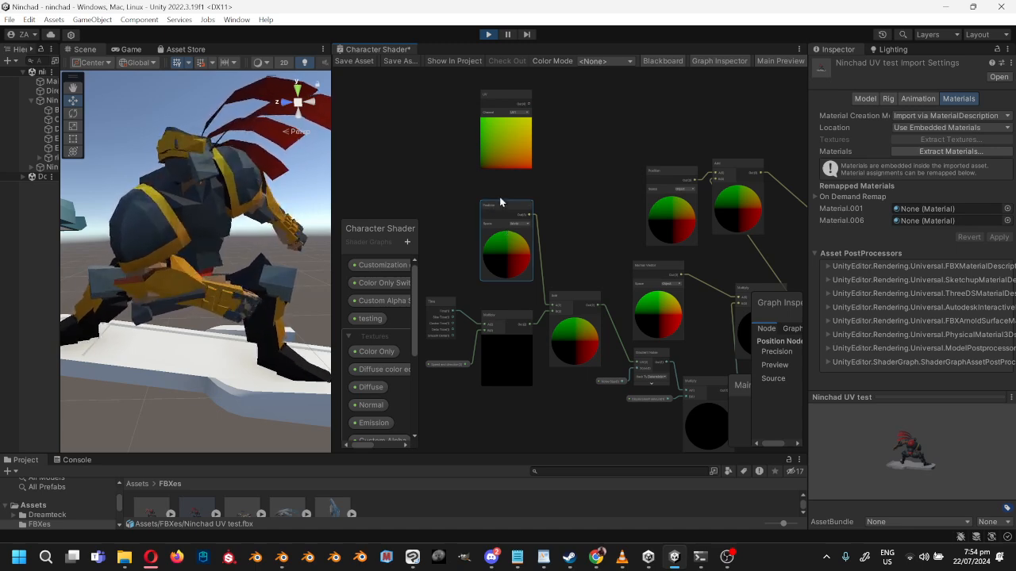
Step: Examine how the UV node, the World-space Position node and the Object-space displacement nodes are arranged in the Character Shader graph
{"action": "middle_click_drag", "start_coordinate": [537, 190], "coordinate": [515, 265]}
{"action": "middle_click_drag", "start_coordinate": [570, 280], "coordinate": [485, 273]}
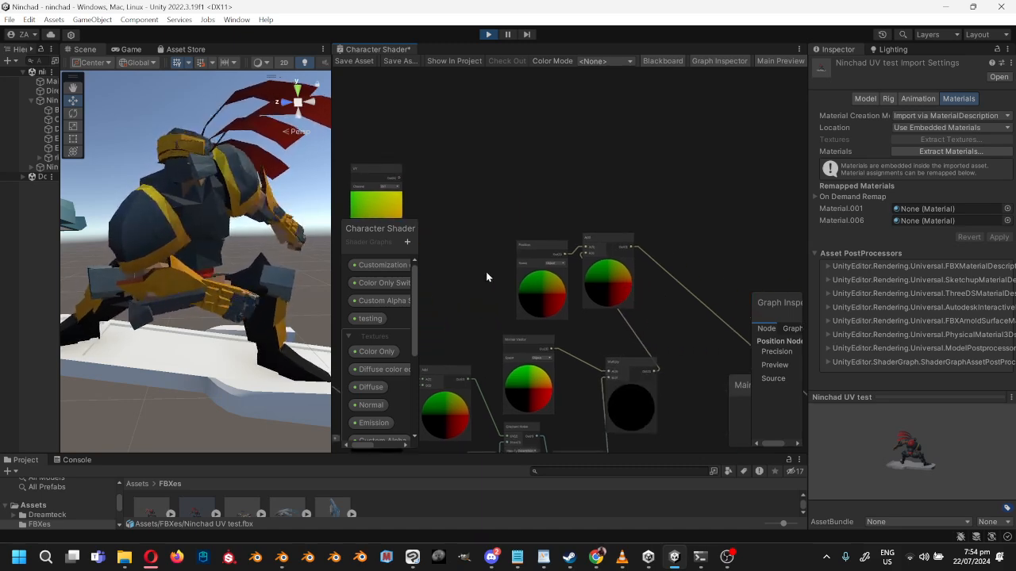
{"action": "middle_click_drag", "start_coordinate": [677, 294], "coordinate": [761, 274]}
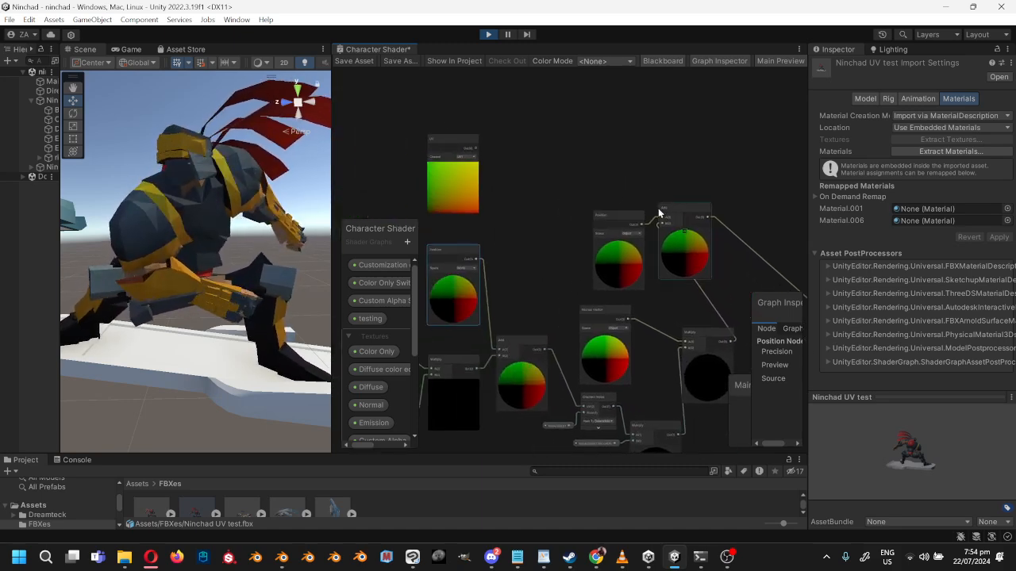
{"action": "middle_click_drag", "start_coordinate": [504, 162], "coordinate": [574, 185]}
{"action": "scroll", "coordinate": [630, 189], "scroll_direction": "up", "scroll_amount": 3}
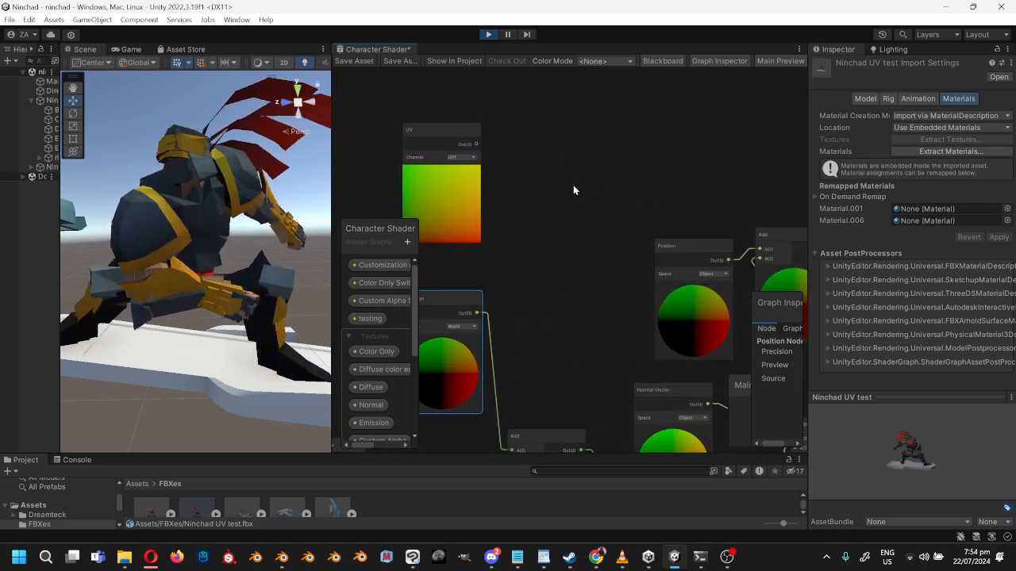
{"action": "scroll", "coordinate": [573, 185], "scroll_direction": "down", "scroll_amount": 4}
{"action": "middle_click_drag", "start_coordinate": [629, 209], "coordinate": [618, 168]}
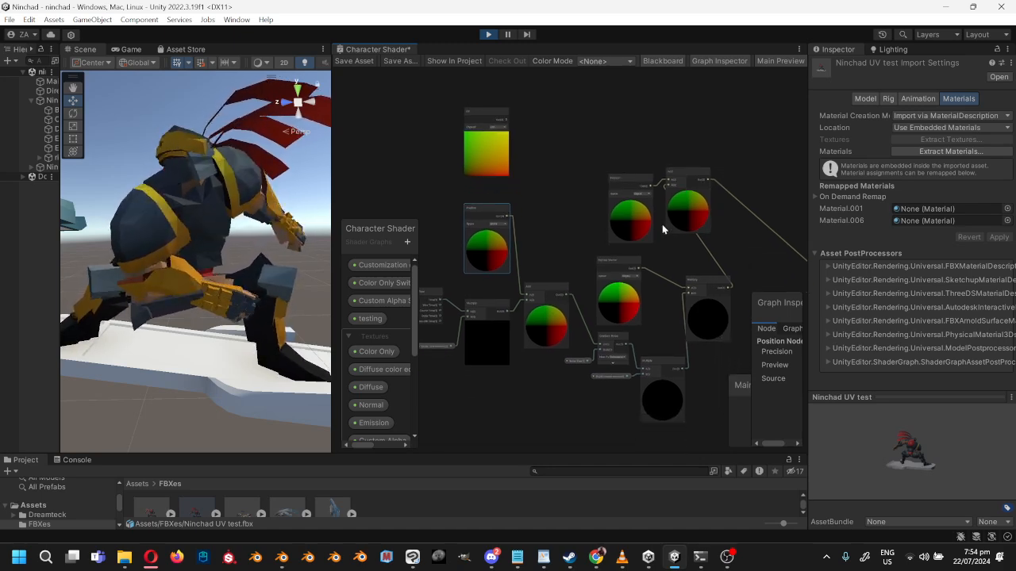
{"action": "middle_click_drag", "start_coordinate": [577, 216], "coordinate": [602, 226]}
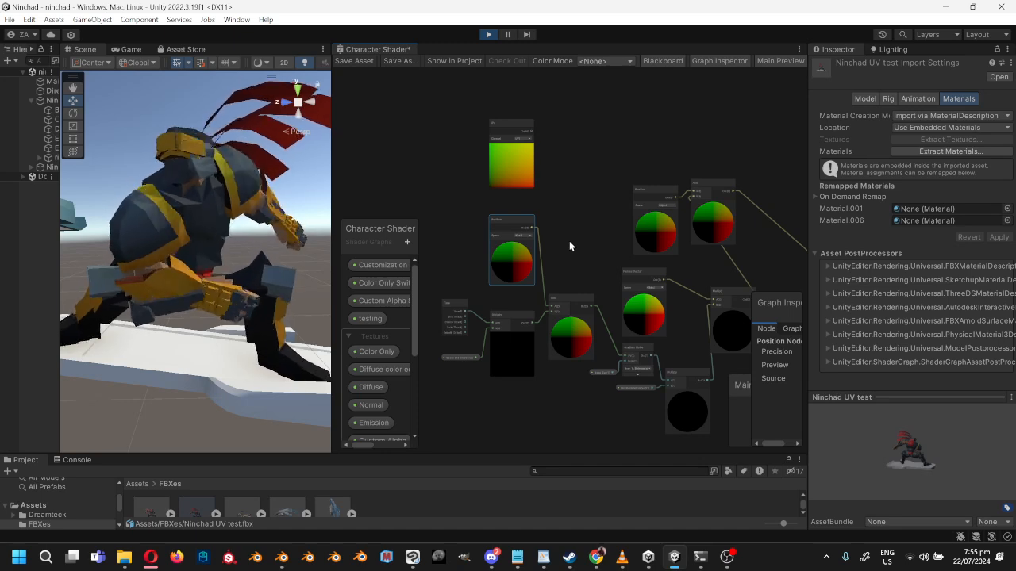
{"action": "scroll", "coordinate": [621, 178], "scroll_direction": "up", "scroll_amount": 4}
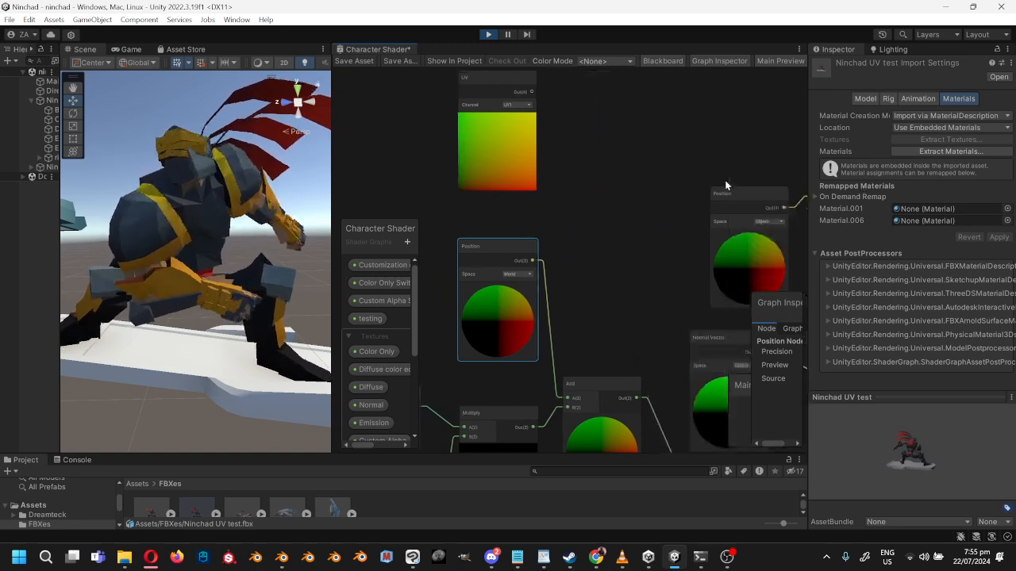
Step: Exit Play mode and duplicate the Object-space Position node, placing the copy above the final Add node
{"action": "left_click", "coordinate": [654, 179]}
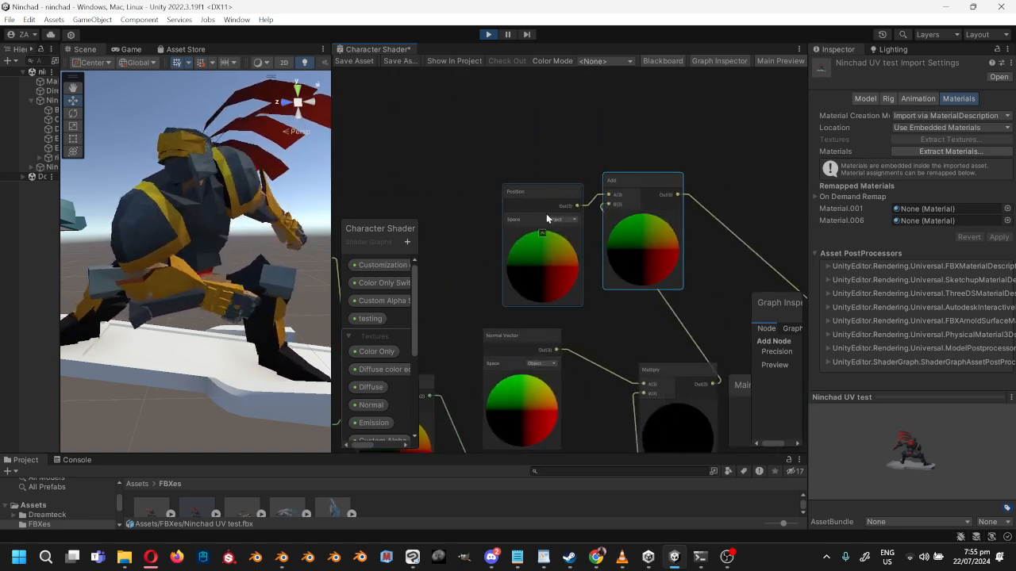
{"action": "left_click", "coordinate": [552, 192]}
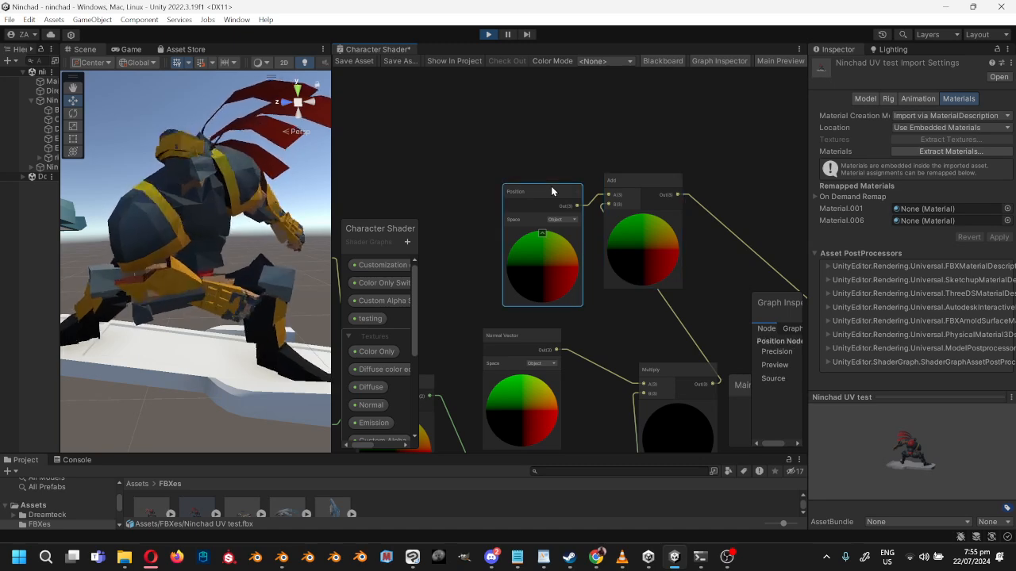
{"action": "left_click", "coordinate": [489, 34]}
{"action": "left_click_drag", "start_coordinate": [562, 202], "coordinate": [622, 129]}
{"action": "key", "text": "ctrl+d"}
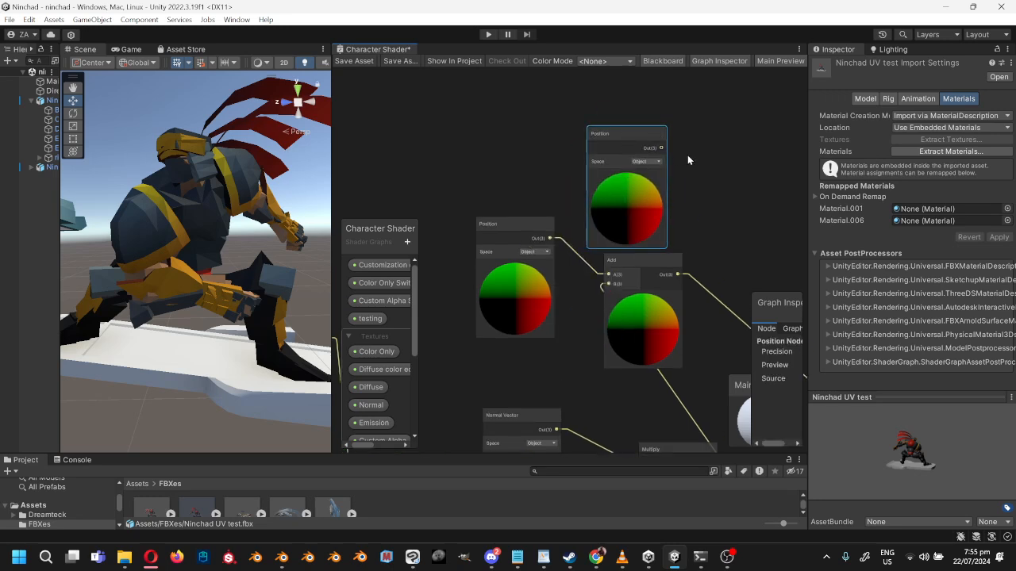
Step: Connect the duplicated Position node to the Vertex block's Position input in place of the Add node, and save the shader asset
{"action": "middle_click_drag", "start_coordinate": [688, 155], "coordinate": [554, 124]}
{"action": "scroll", "coordinate": [556, 128], "scroll_direction": "up", "scroll_amount": 2}
{"action": "scroll", "coordinate": [561, 150], "scroll_direction": "down", "scroll_amount": 4}
{"action": "middle_click_drag", "start_coordinate": [565, 167], "coordinate": [554, 150]}
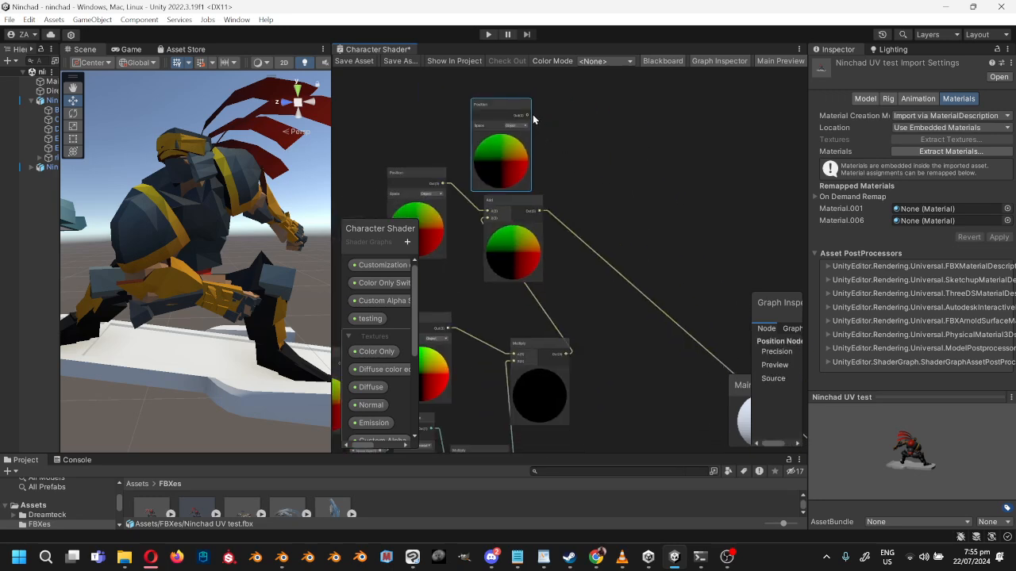
{"action": "left_click_drag", "start_coordinate": [528, 115], "coordinate": [629, 396]}
{"action": "middle_click_drag", "start_coordinate": [469, 184], "coordinate": [594, 283]}
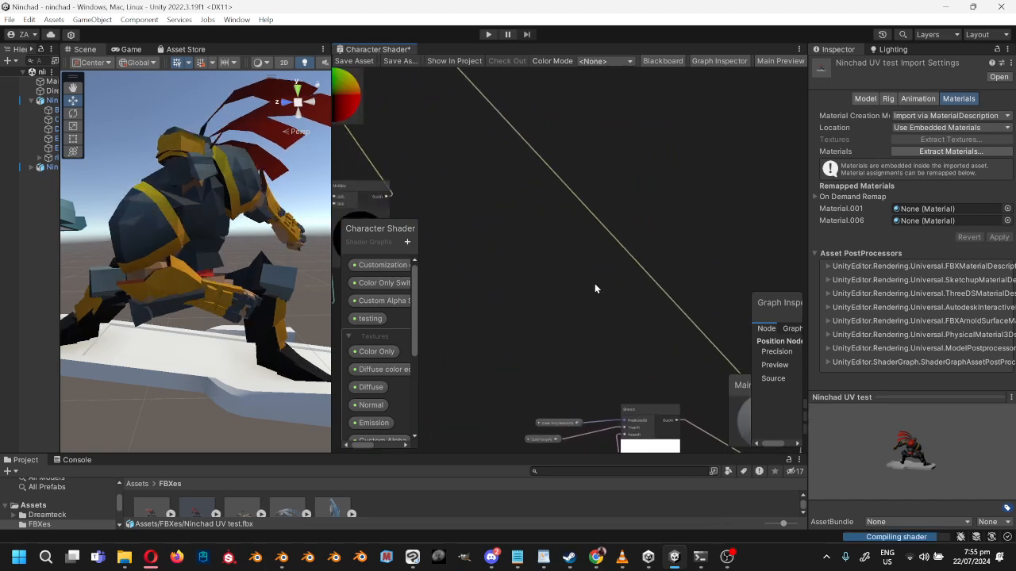
{"action": "left_click", "coordinate": [354, 61]}
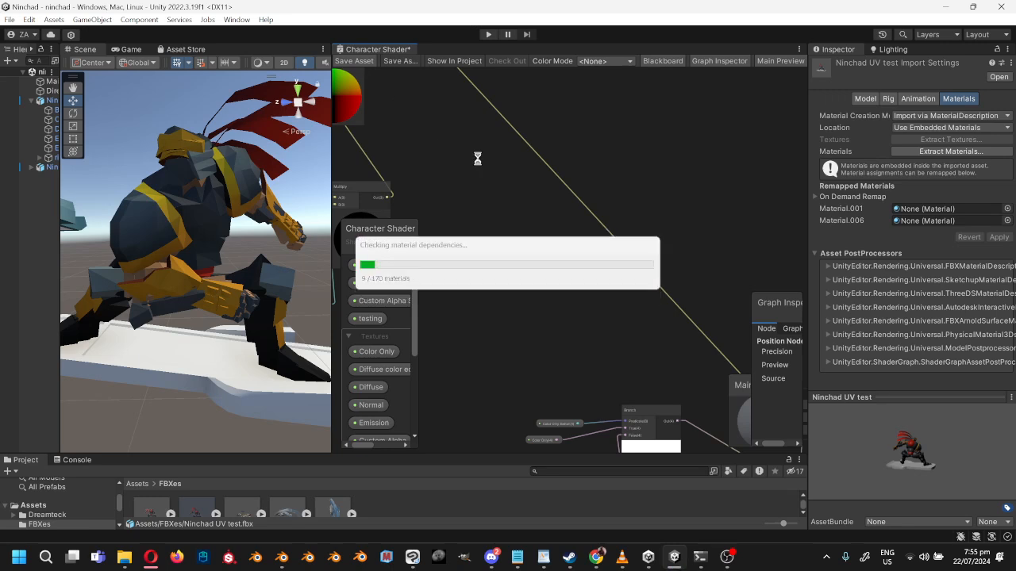
Step: Move the duplicated Object-space Position node slightly up, farther away from the Add node
{"action": "middle_click_drag", "start_coordinate": [478, 159], "coordinate": [633, 336]}
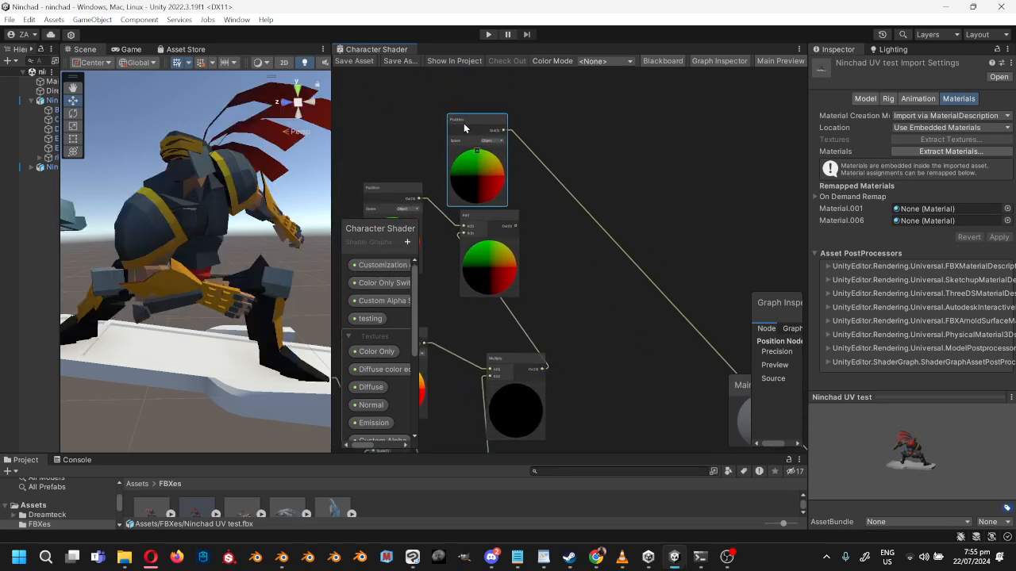
{"action": "left_click_drag", "start_coordinate": [464, 123], "coordinate": [476, 153]}
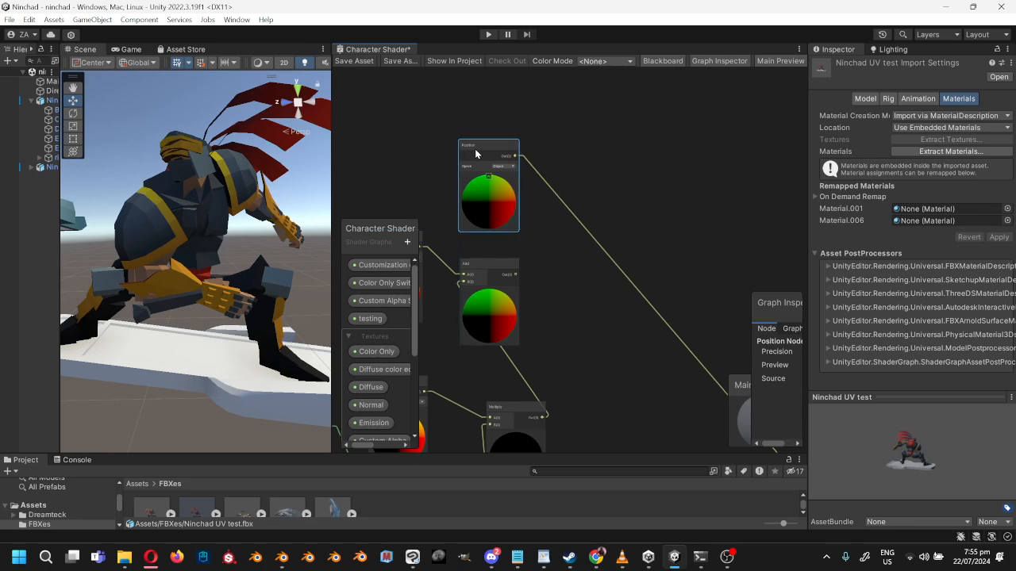
Step: Add a Split node beside the unconnected UV node
{"action": "middle_click_drag", "start_coordinate": [476, 154], "coordinate": [709, 224]}
{"action": "scroll", "coordinate": [450, 255], "scroll_direction": "up", "scroll_amount": 3}
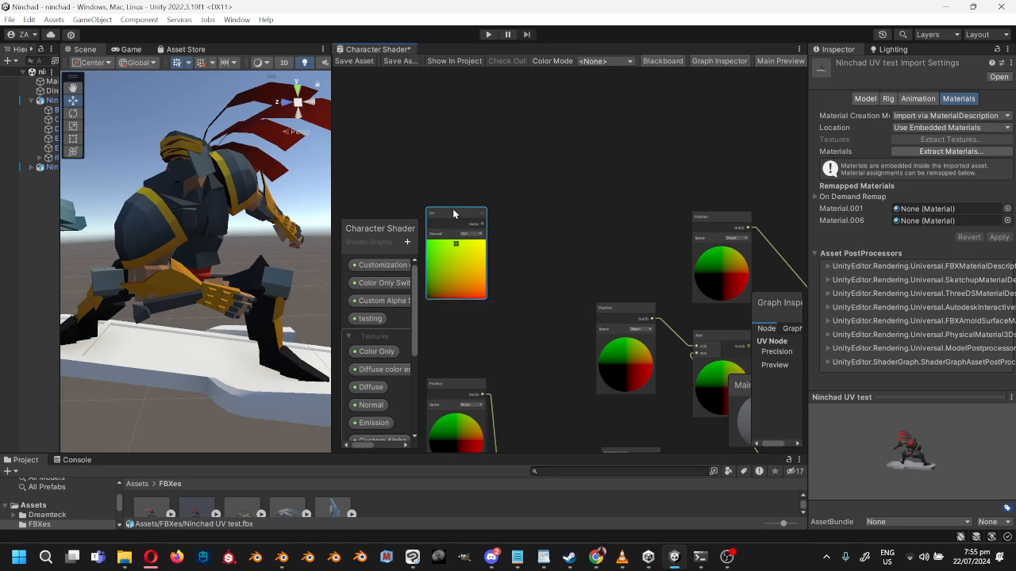
{"action": "right_click", "coordinate": [585, 165]}
{"action": "left_click", "coordinate": [631, 169]}
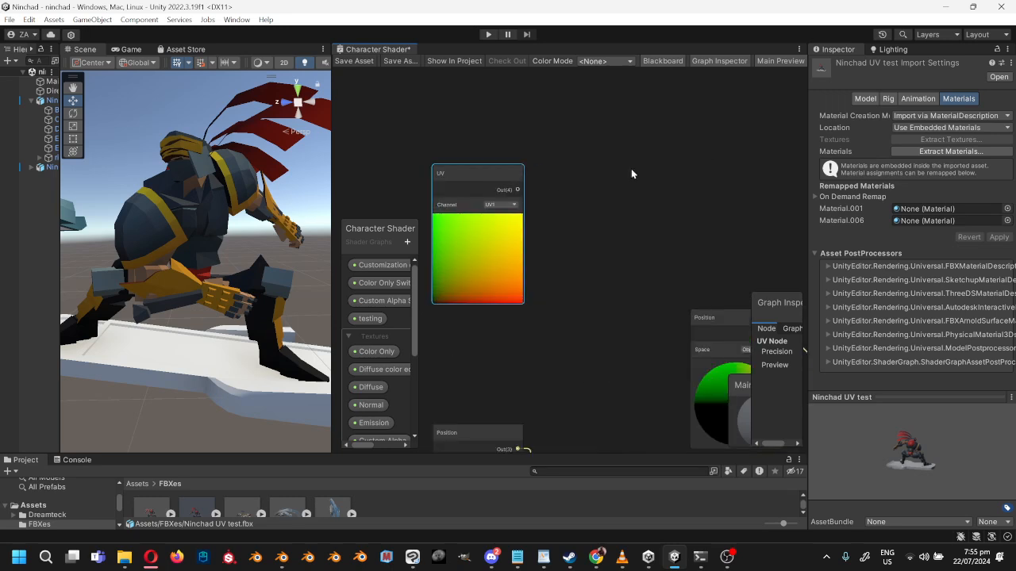
{"action": "type", "text": "split"}
{"action": "key", "text": "Return"}
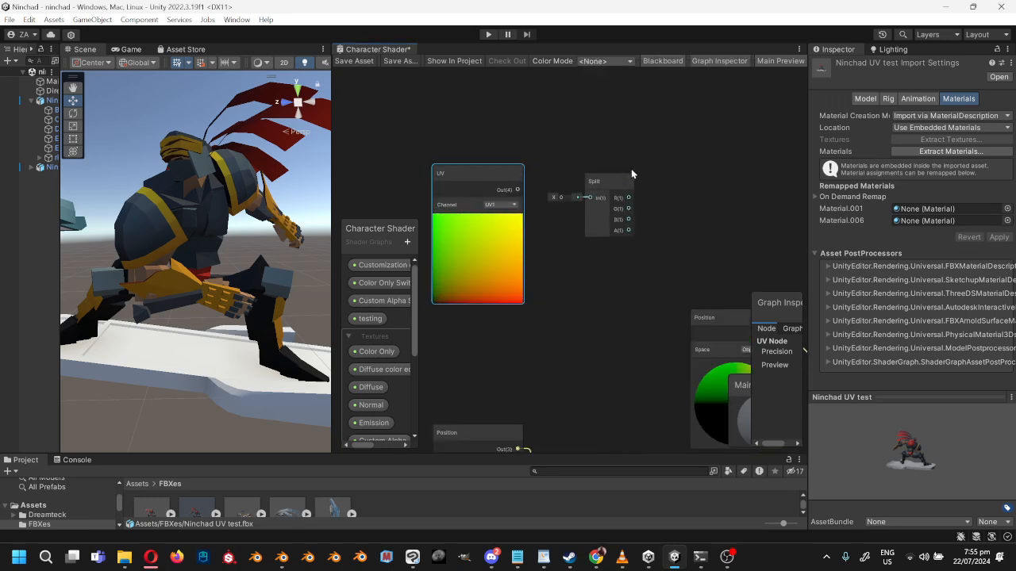
Step: Connect the UV node's UV1 output to the Split node's input
{"action": "scroll", "coordinate": [552, 173], "scroll_direction": "up", "scroll_amount": 2}
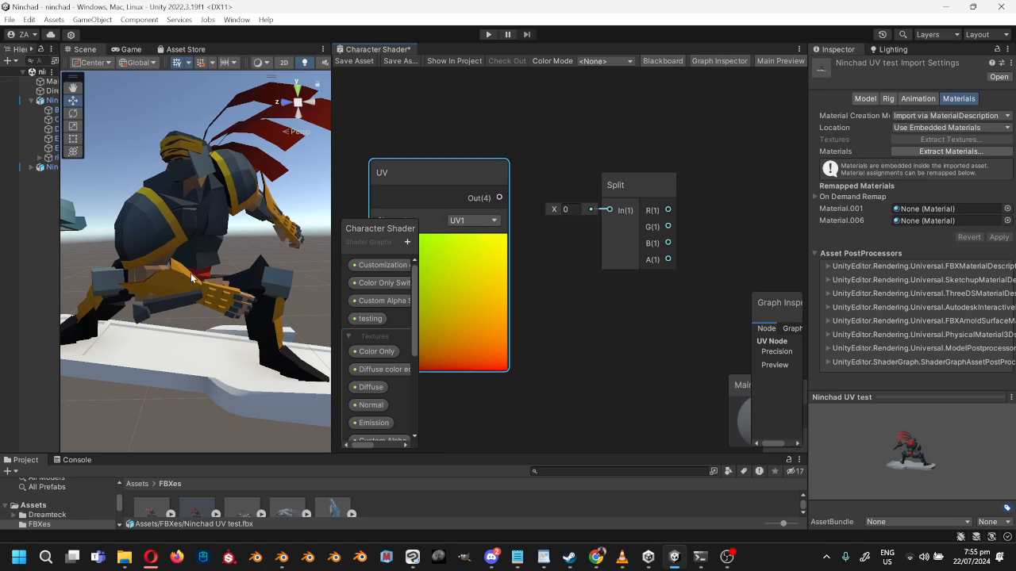
{"action": "middle_click_drag", "start_coordinate": [565, 257], "coordinate": [713, 184]}
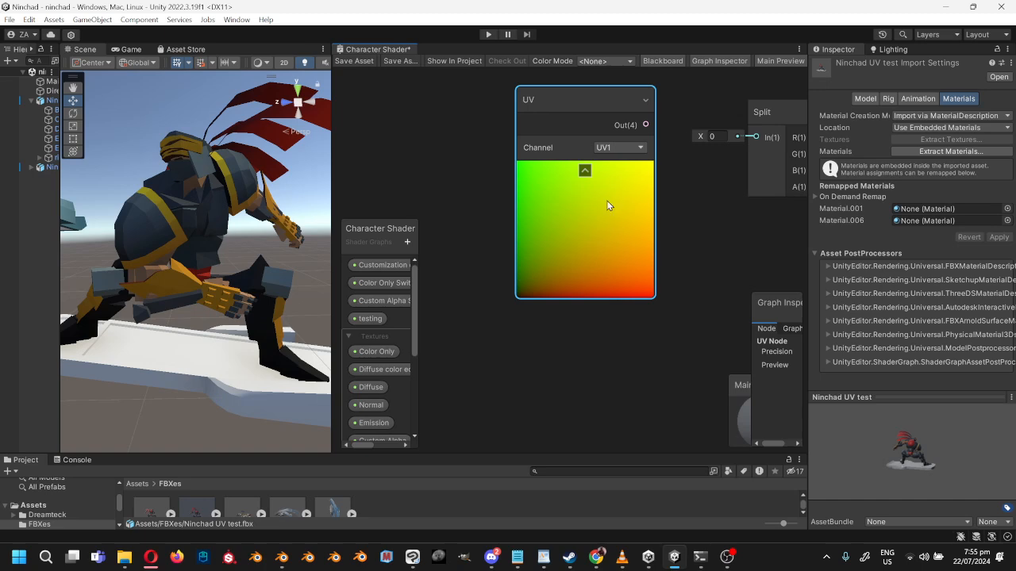
{"action": "middle_click_drag", "start_coordinate": [665, 173], "coordinate": [573, 224]}
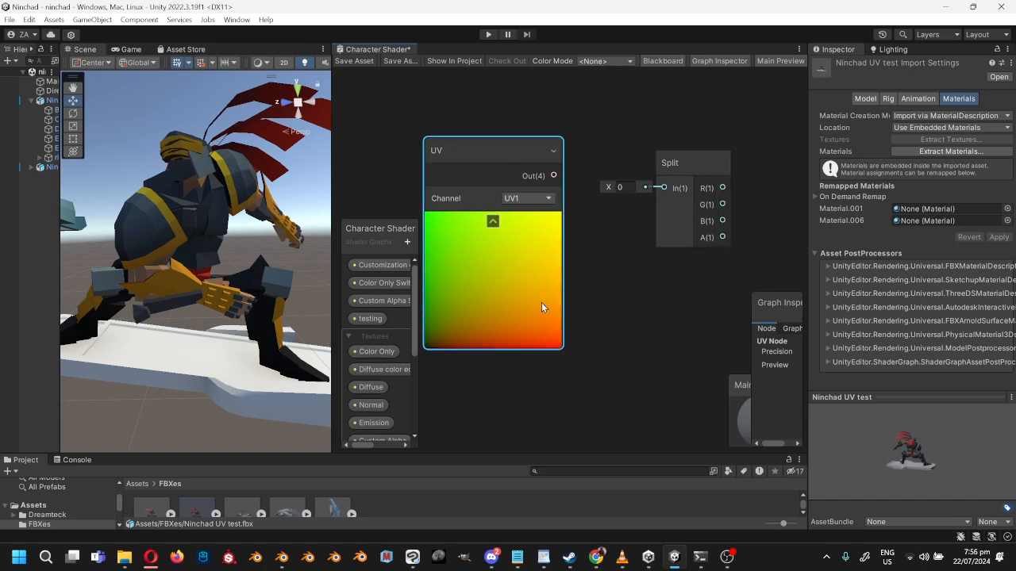
{"action": "left_click_drag", "start_coordinate": [553, 175], "coordinate": [668, 188]}
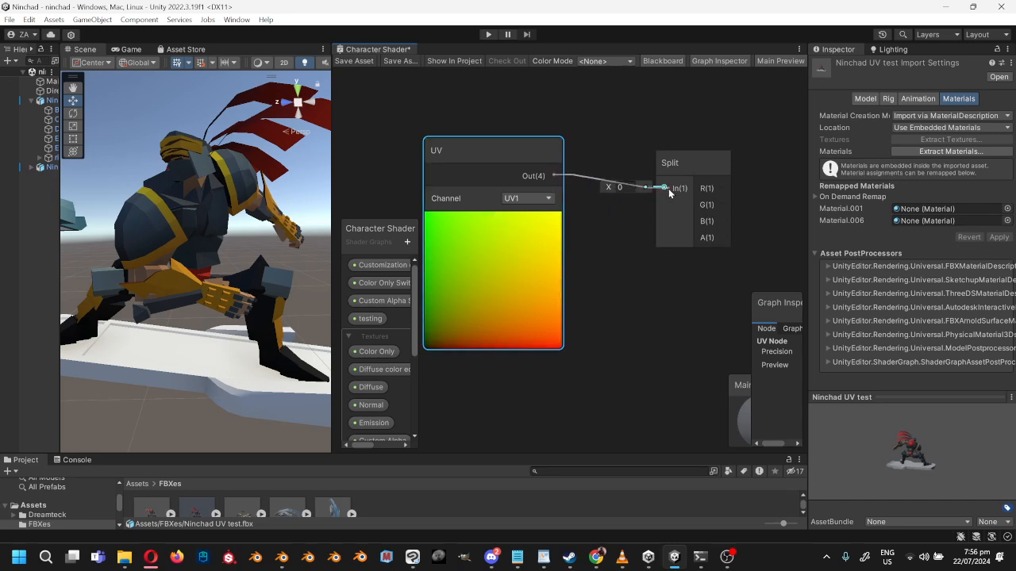
{"action": "scroll", "coordinate": [501, 197], "scroll_direction": "down", "scroll_amount": 4}
{"action": "right_click", "coordinate": [574, 161]}
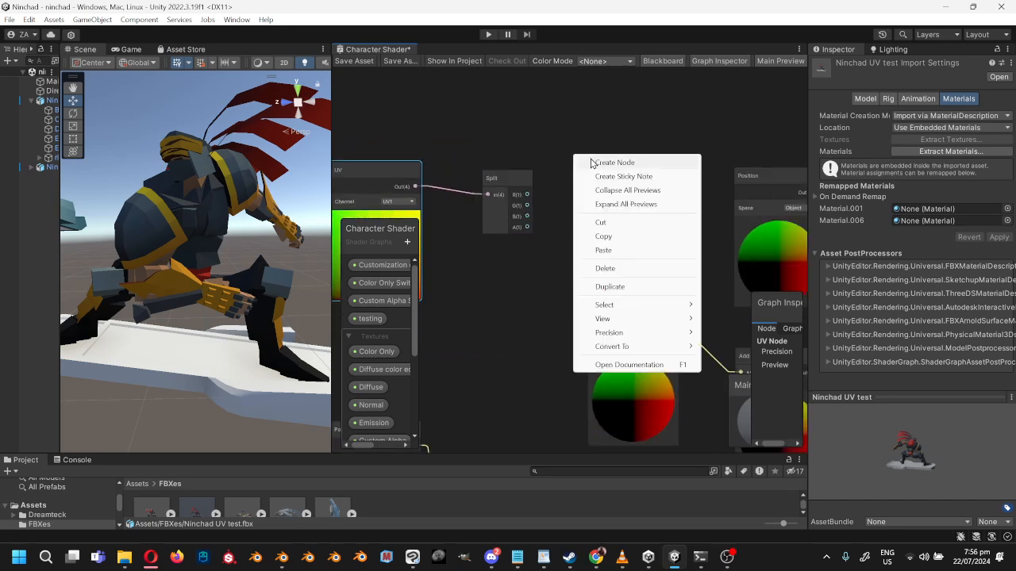
{"action": "left_click", "coordinate": [557, 201]}
{"action": "left_click", "coordinate": [531, 200]}
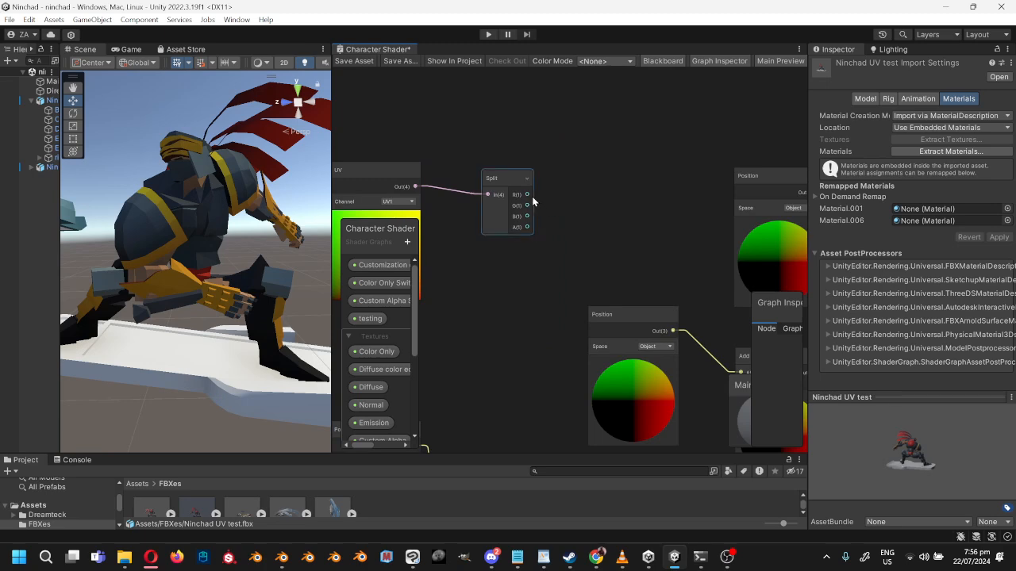
{"action": "left_click_drag", "start_coordinate": [531, 195], "coordinate": [511, 255]}
{"action": "scroll", "coordinate": [579, 186], "scroll_direction": "down", "scroll_amount": 1}
{"action": "left_click", "coordinate": [454, 132]}
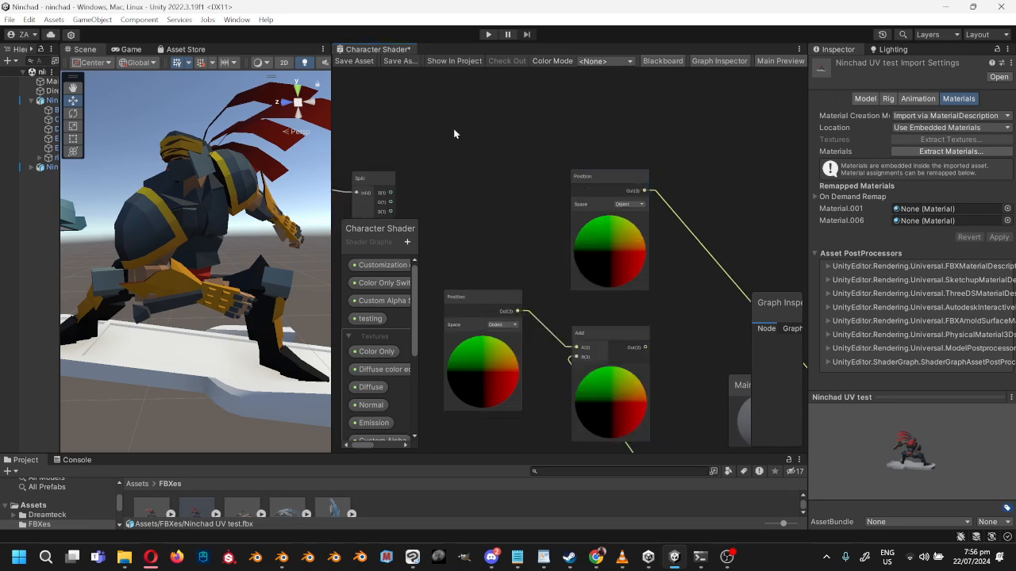
Step: Move the UV and Split nodes together up and closer to the Object-space Position nodes
{"action": "middle_click_drag", "start_coordinate": [436, 159], "coordinate": [588, 161]}
{"action": "left_click_drag", "start_coordinate": [422, 123], "coordinate": [563, 114]}
{"action": "middle_click_drag", "start_coordinate": [621, 107], "coordinate": [570, 173]}
Step: Try feeding the Split node's R output into the A input of a new Multiply node, and delete that Multiply node
{"action": "right_click", "coordinate": [587, 148]}
{"action": "left_click", "coordinate": [597, 158]}
{"action": "type", "text": "mutl"}
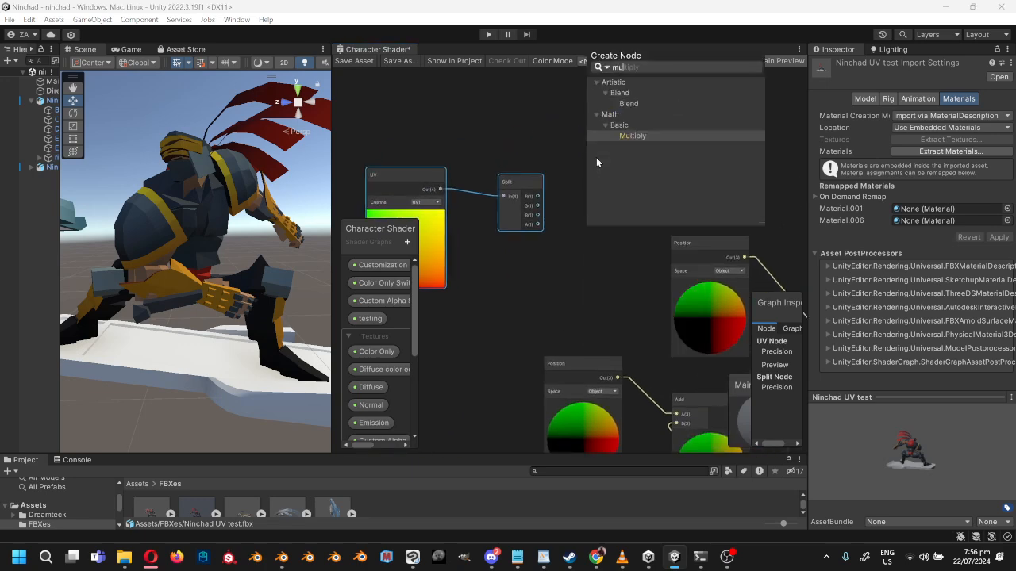
{"action": "key", "text": "BackSpace"}
{"action": "key", "text": "BackSpace"}
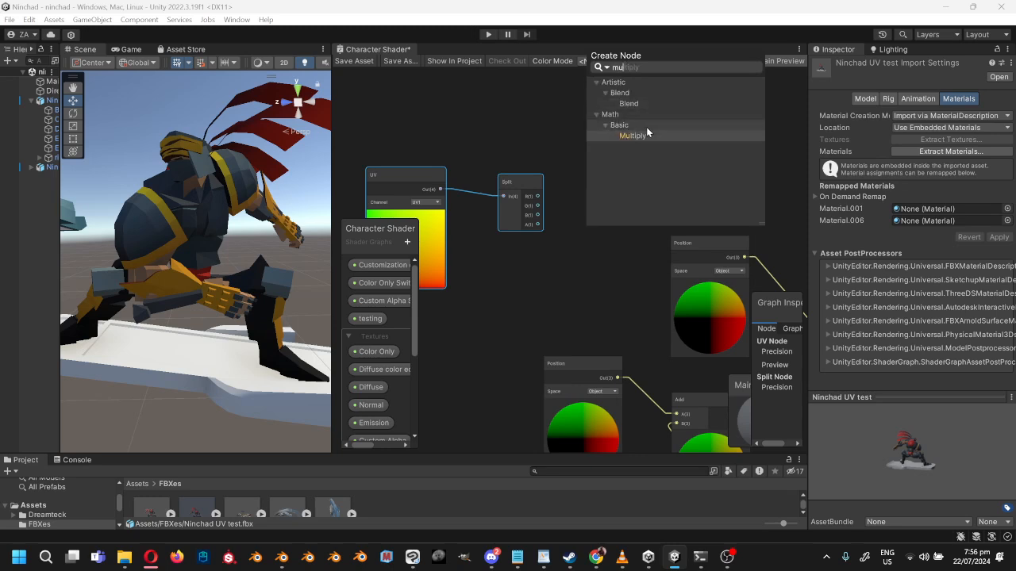
{"action": "left_click", "coordinate": [646, 134]}
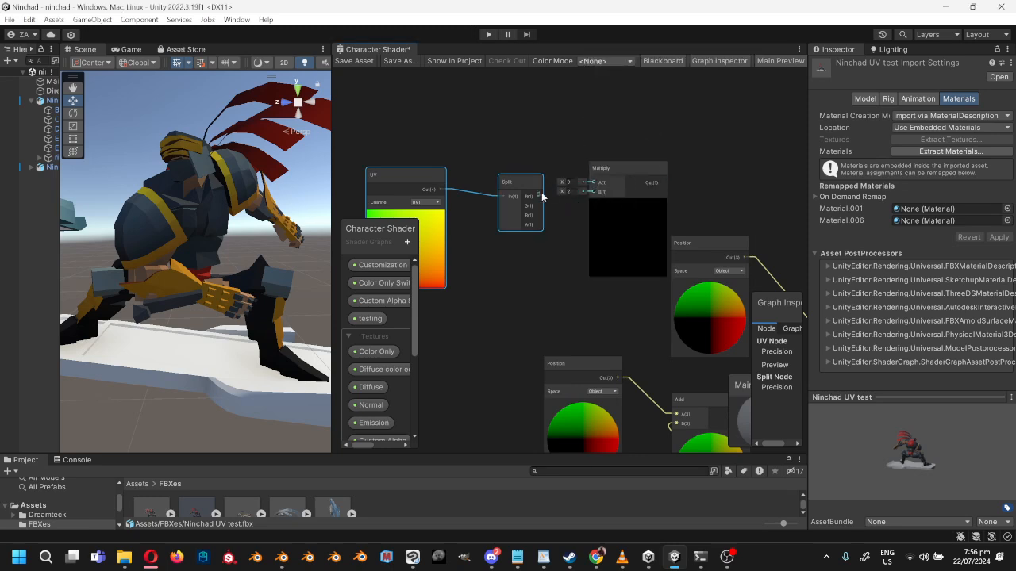
{"action": "left_click_drag", "start_coordinate": [538, 196], "coordinate": [593, 183]}
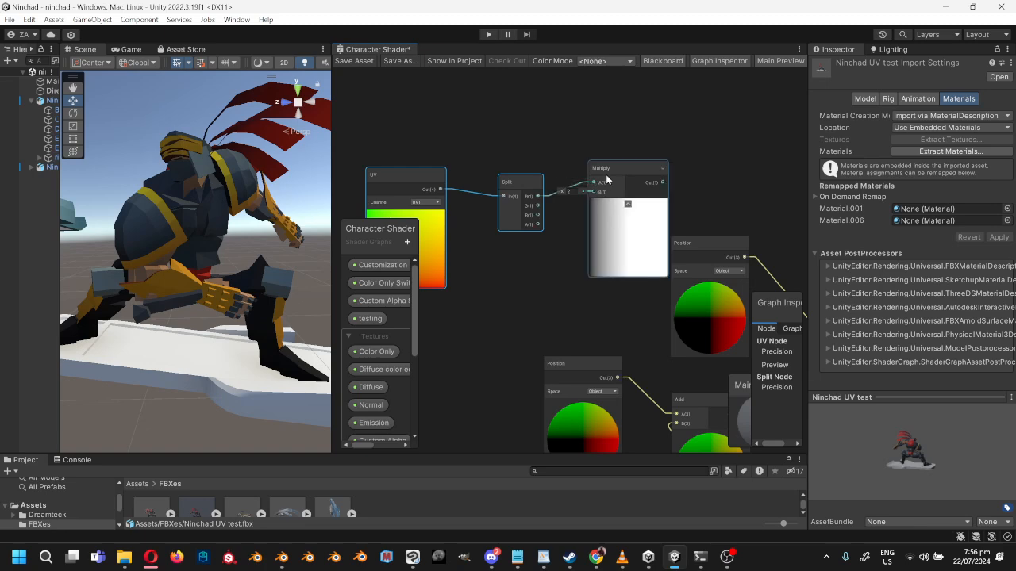
{"action": "left_click", "coordinate": [605, 172]}
{"action": "key", "text": "Delete"}
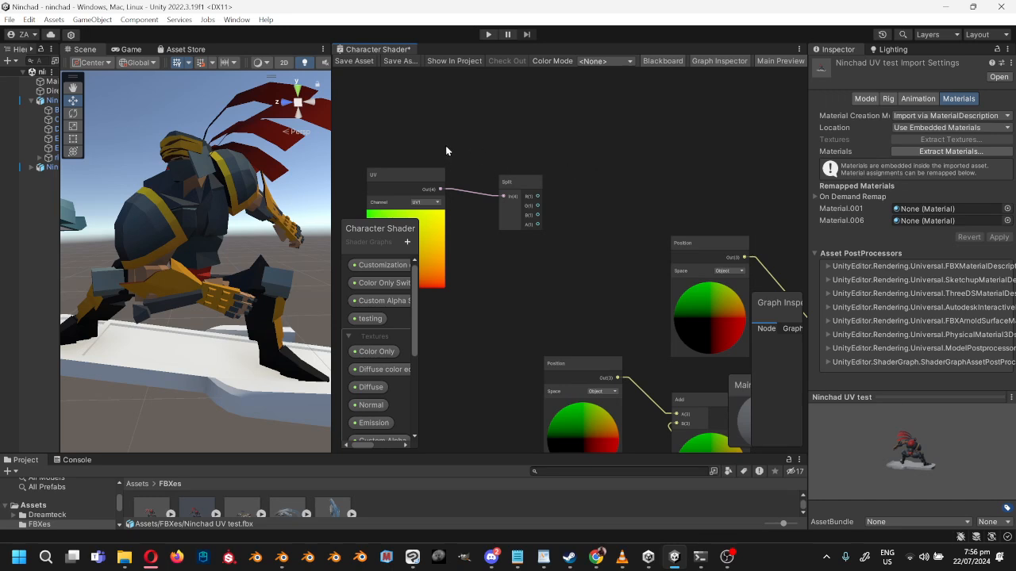
Step: Move the UV and Split nodes together to just above the duplicated Object-space Position node
{"action": "left_click_drag", "start_coordinate": [513, 245], "coordinate": [513, 245]}
{"action": "left_click_drag", "start_coordinate": [522, 184], "coordinate": [705, 160]}
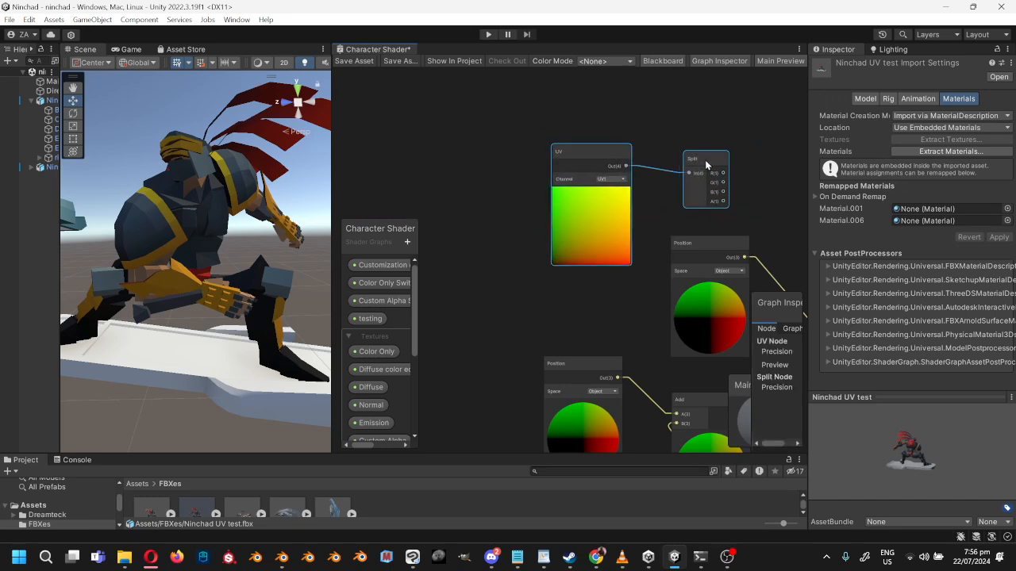
Step: Add a Blend node beside the duplicated Object-space Position node and the Split node
{"action": "middle_click_drag", "start_coordinate": [728, 192], "coordinate": [512, 119]}
{"action": "scroll", "coordinate": [634, 198], "scroll_direction": "down", "scroll_amount": 5}
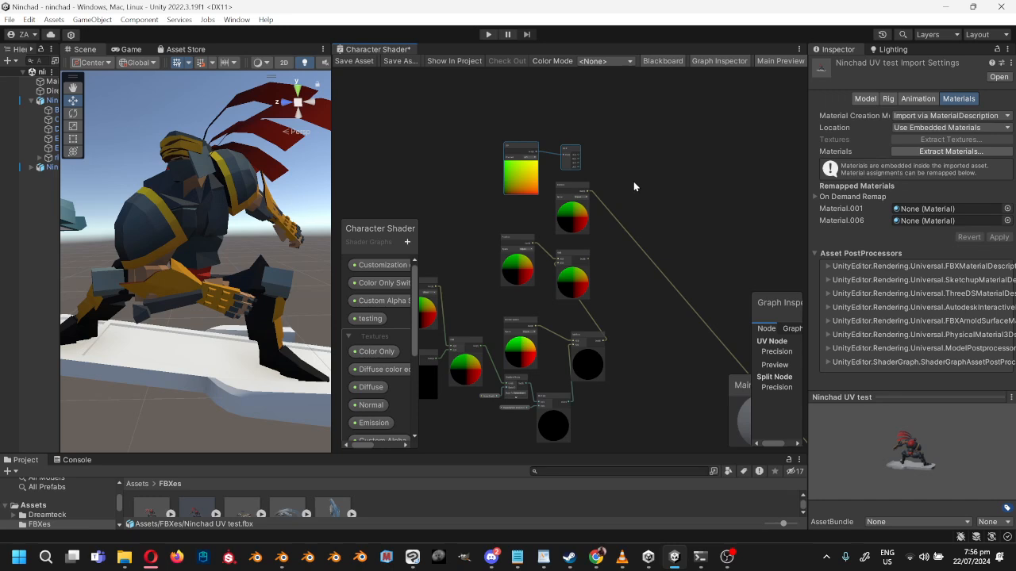
{"action": "scroll", "coordinate": [633, 185], "scroll_direction": "up", "scroll_amount": 3}
{"action": "right_click", "coordinate": [632, 185]}
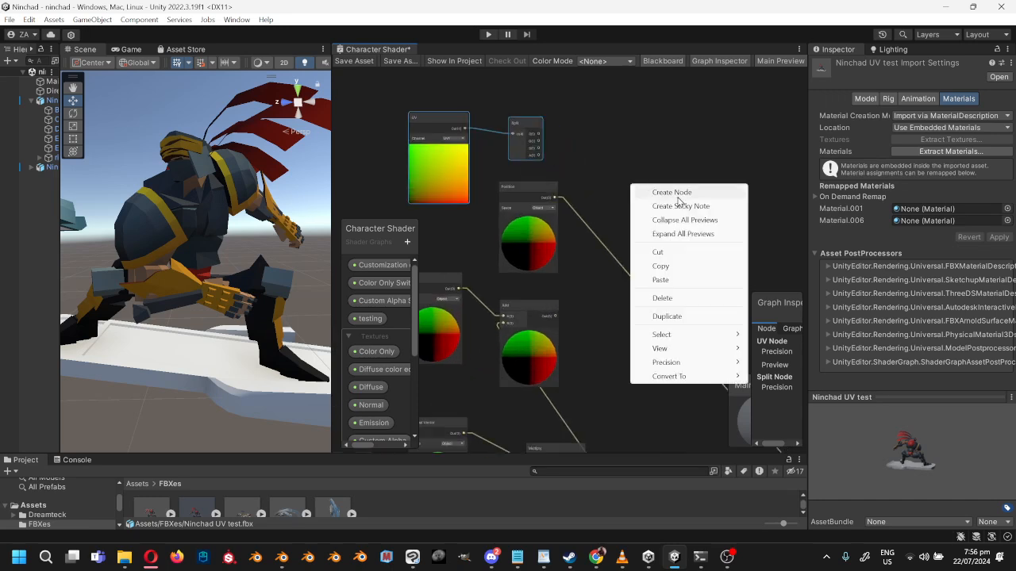
{"action": "left_click", "coordinate": [677, 198]}
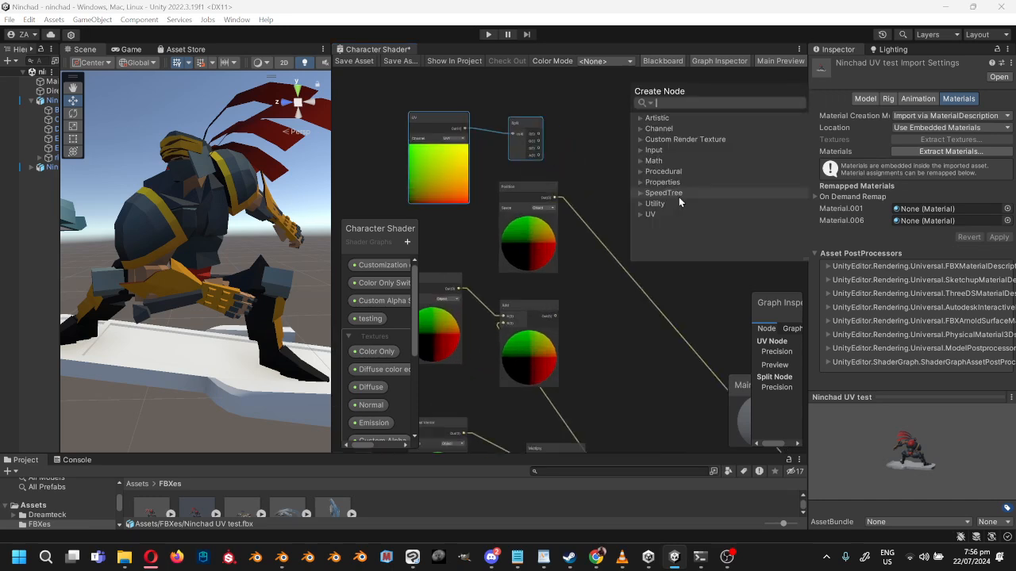
{"action": "type", "text": "ble"}
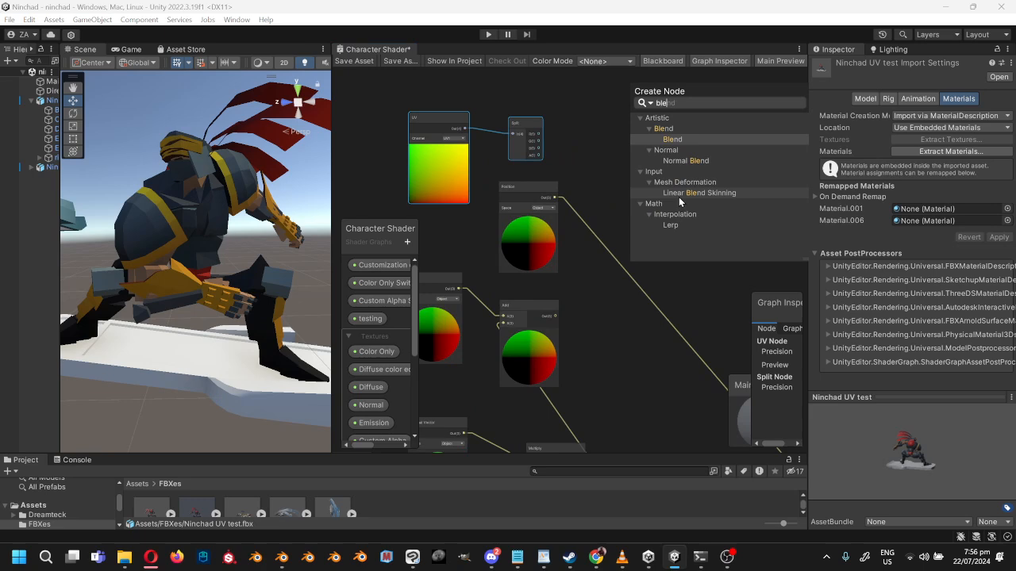
{"action": "left_click", "coordinate": [693, 139]}
{"action": "scroll", "coordinate": [644, 258], "scroll_direction": "up", "scroll_amount": 3}
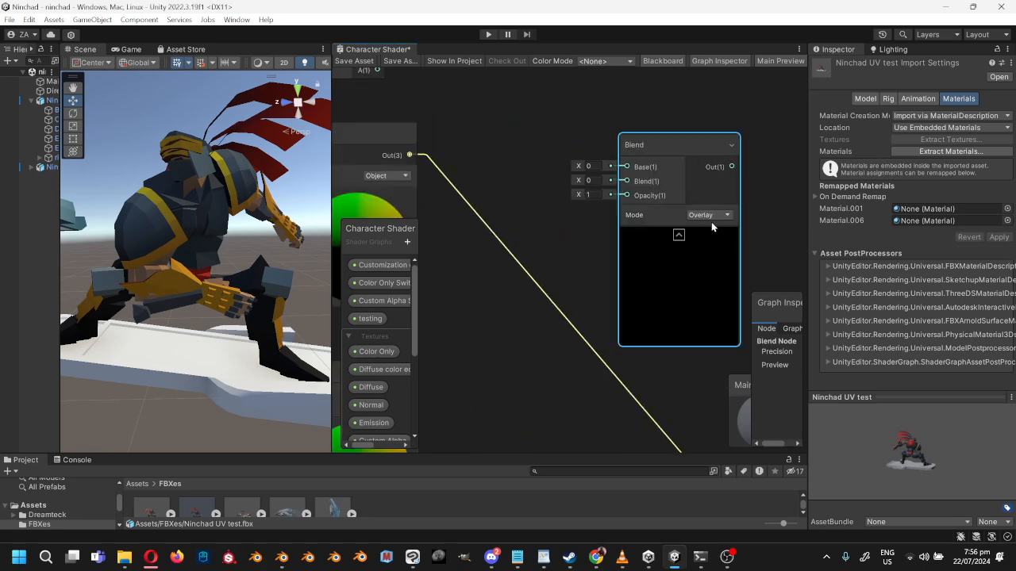
Step: Set the Blend node's mode to Overwrite and connect the Split node's R output to its Opacity input
{"action": "left_click", "coordinate": [709, 214]}
{"action": "left_click", "coordinate": [736, 521]}
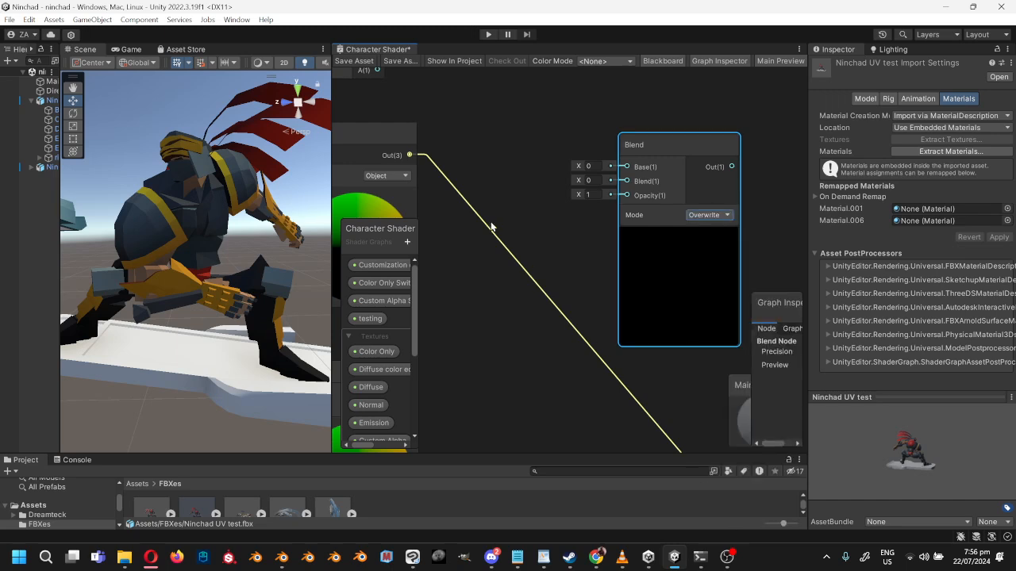
{"action": "scroll", "coordinate": [552, 217], "scroll_direction": "down", "scroll_amount": 3}
{"action": "scroll", "coordinate": [491, 199], "scroll_direction": "up", "scroll_amount": 2}
{"action": "middle_click_drag", "start_coordinate": [580, 313], "coordinate": [585, 266]}
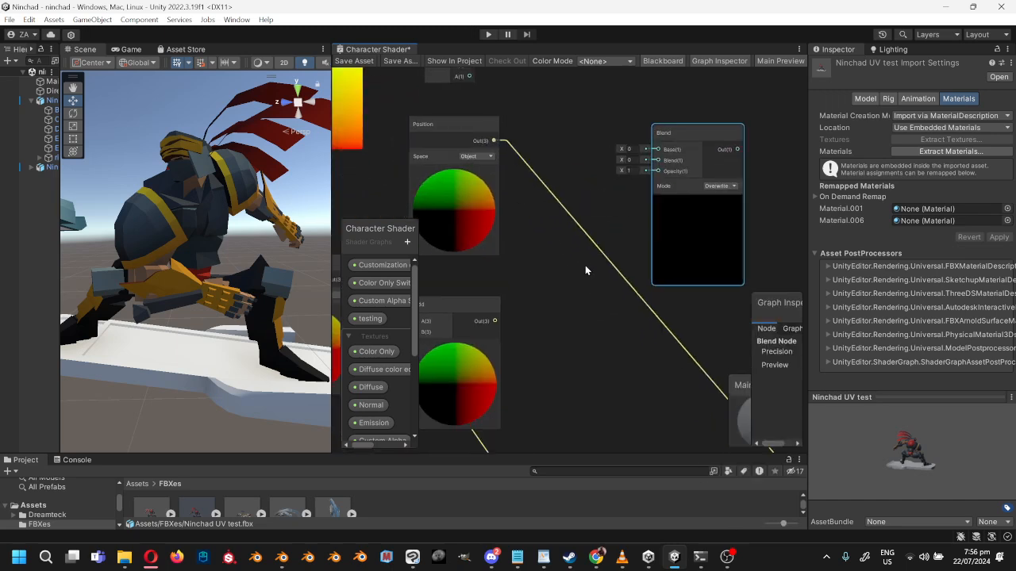
{"action": "middle_click_drag", "start_coordinate": [543, 124], "coordinate": [595, 284]}
{"action": "left_click_drag", "start_coordinate": [523, 200], "coordinate": [716, 328]}
{"action": "middle_click_drag", "start_coordinate": [716, 328], "coordinate": [667, 203]}
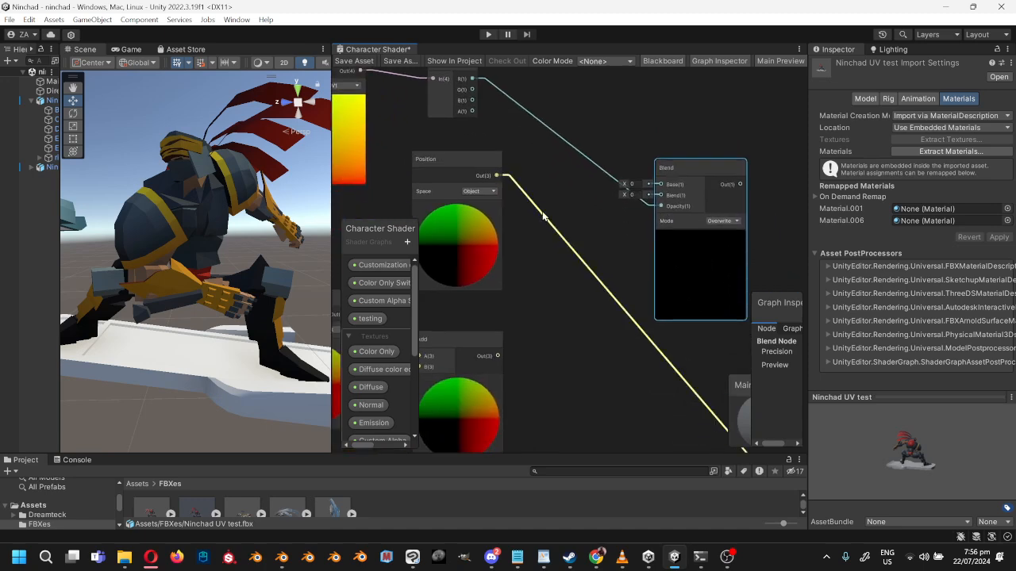
Step: Connect the duplicated Position node's output to the Blend node's Base input and the Add node's output to its Blend input
{"action": "left_click_drag", "start_coordinate": [667, 189], "coordinate": [665, 187]}
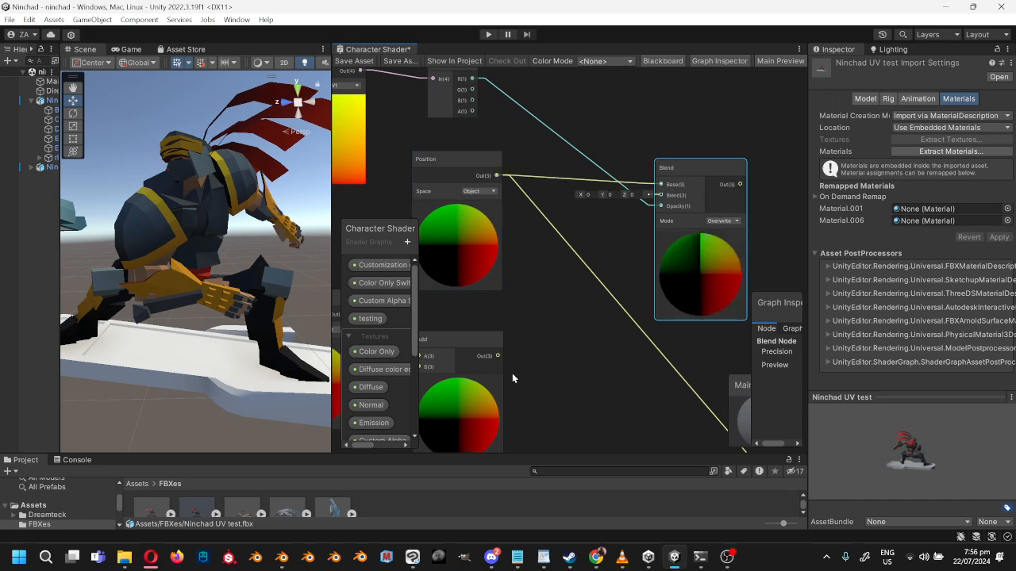
{"action": "left_click_drag", "start_coordinate": [498, 356], "coordinate": [664, 196]}
{"action": "scroll", "coordinate": [677, 314], "scroll_direction": "down", "scroll_amount": 1}
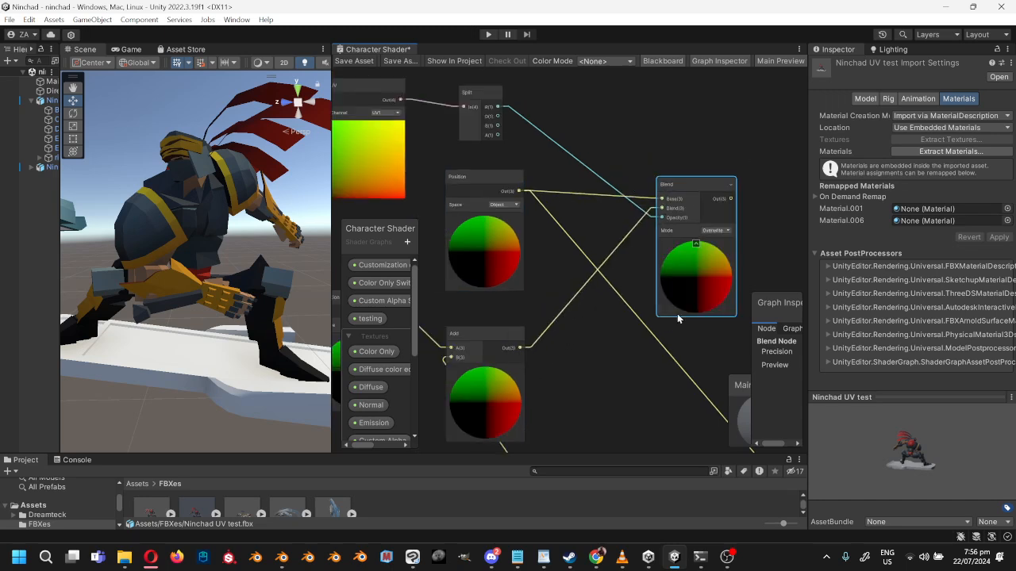
Step: Connect the Blend node's output to the Vertex block's Position input and save the shader asset
{"action": "middle_click_drag", "start_coordinate": [698, 360], "coordinate": [546, 268]}
{"action": "scroll", "coordinate": [574, 126], "scroll_direction": "down", "scroll_amount": 3}
{"action": "left_click_drag", "start_coordinate": [577, 113], "coordinate": [595, 264]}
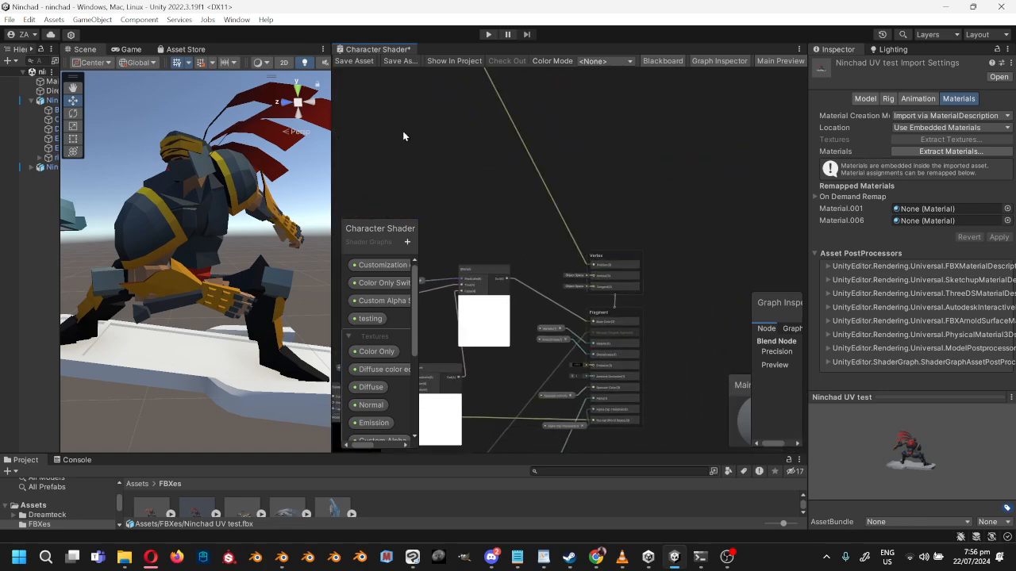
{"action": "left_click", "coordinate": [365, 63]}
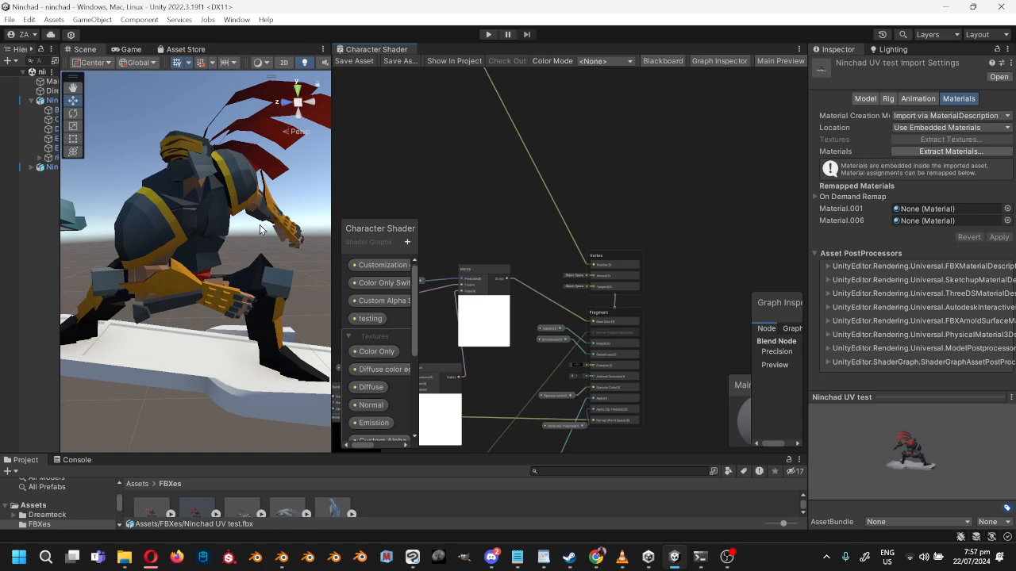
Step: Enter play mode and switch back to the Scene view to check the character's deformation
{"action": "middle_click_drag", "start_coordinate": [405, 180], "coordinate": [488, 212]}
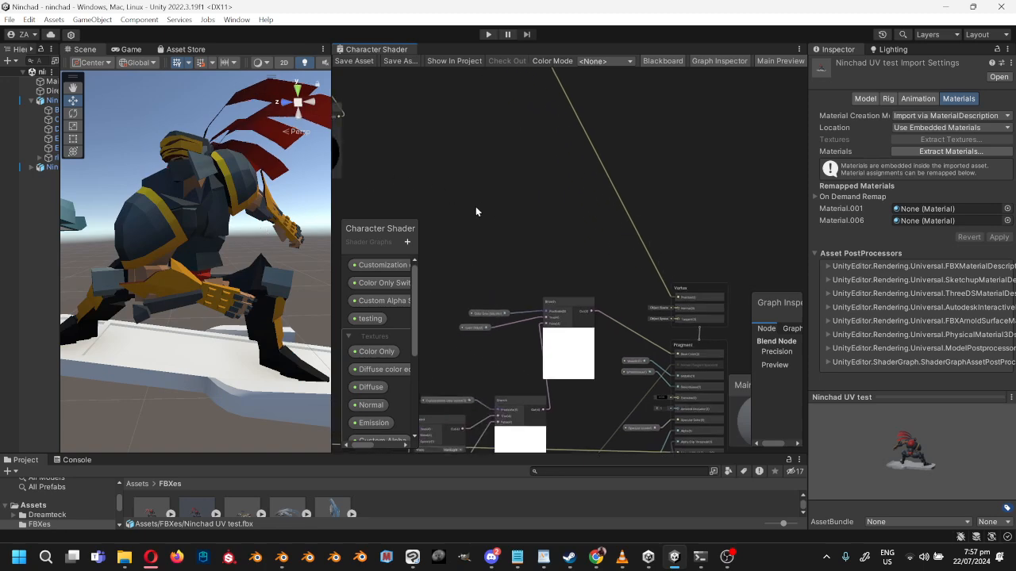
{"action": "left_click", "coordinate": [488, 34]}
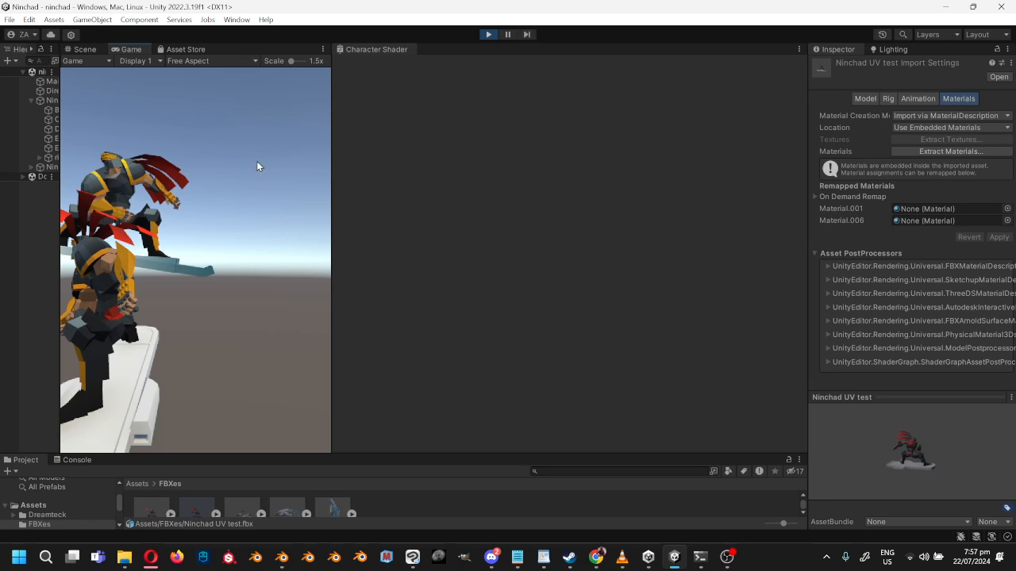
{"action": "left_click", "coordinate": [86, 49]}
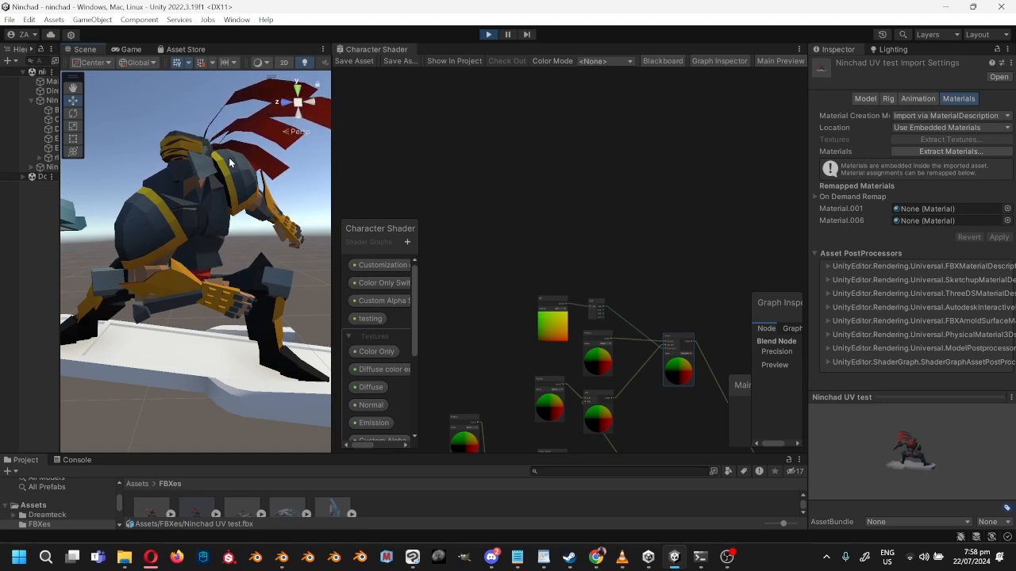
Step: Add a Multiply node above the UV and Split nodes
{"action": "middle_click_drag", "start_coordinate": [608, 307], "coordinate": [612, 198]}
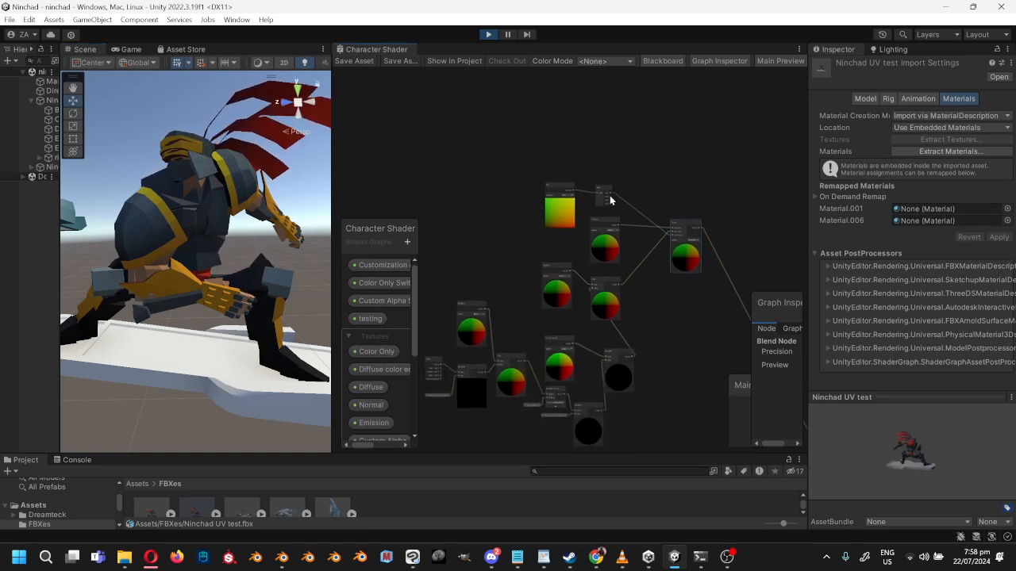
{"action": "scroll", "coordinate": [618, 246], "scroll_direction": "up", "scroll_amount": 3}
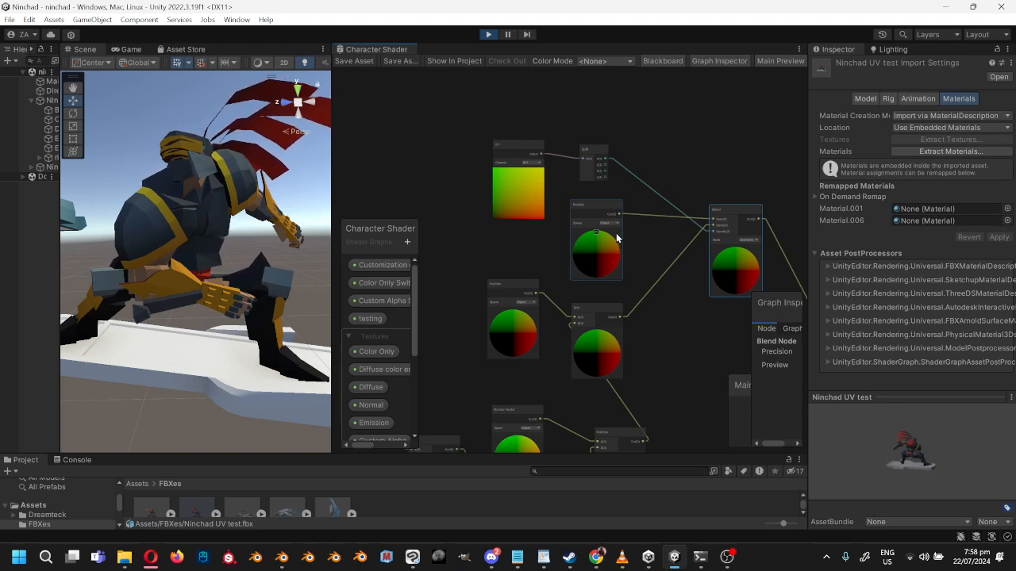
{"action": "middle_click_drag", "start_coordinate": [604, 212], "coordinate": [628, 267]}
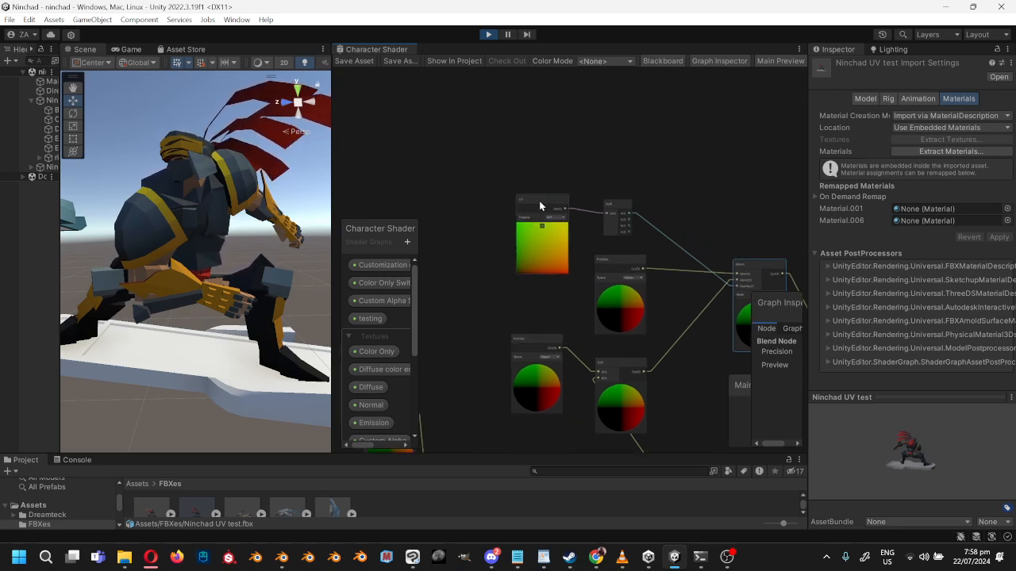
{"action": "scroll", "coordinate": [539, 201], "scroll_direction": "up", "scroll_amount": 3}
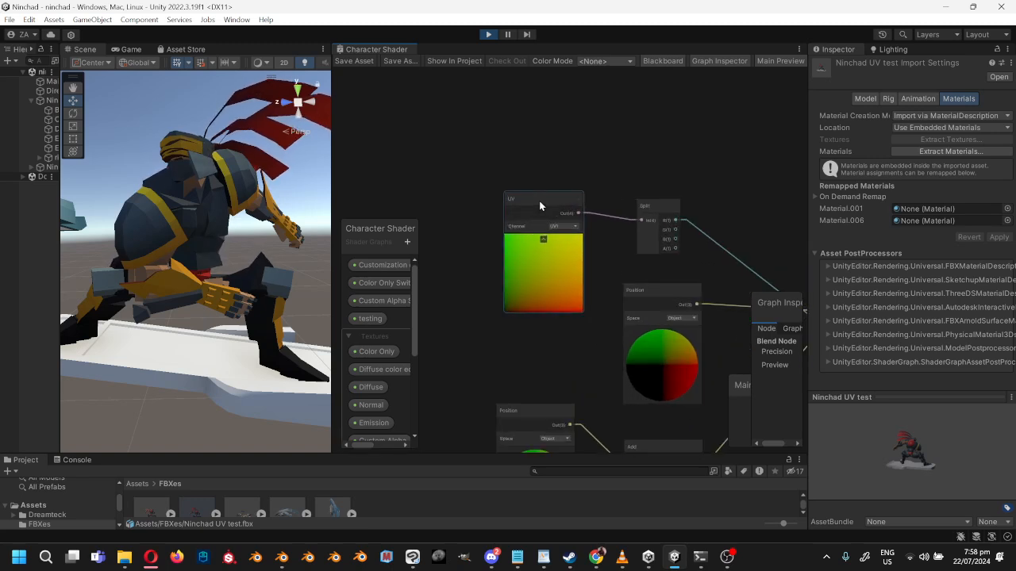
{"action": "left_click", "coordinate": [648, 207]}
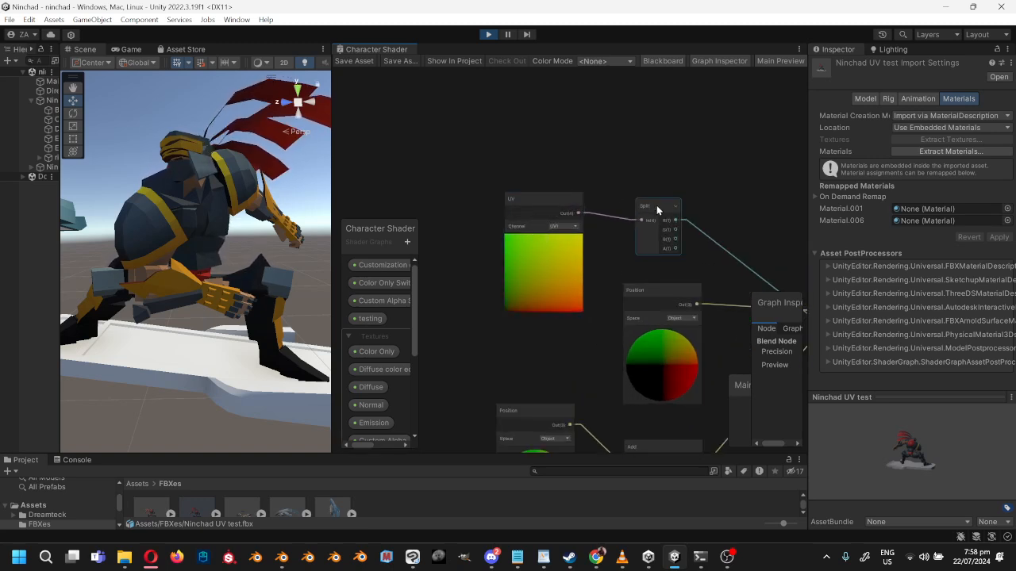
{"action": "right_click", "coordinate": [649, 117]}
{"action": "left_click", "coordinate": [682, 127]}
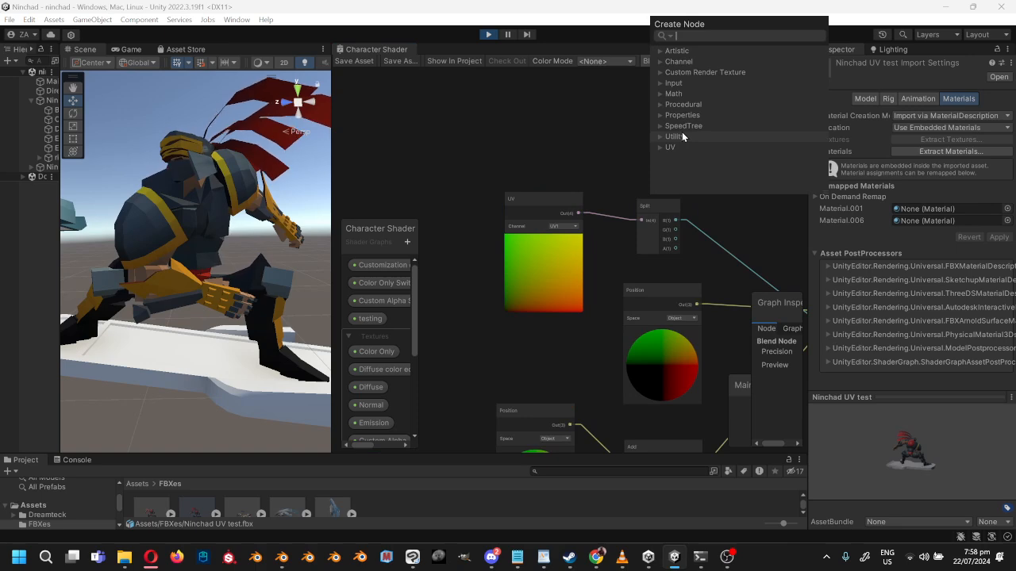
{"action": "type", "text": "blen"}
{"action": "key", "text": "BackSpace"}
{"action": "key", "text": "BackSpace"}
{"action": "key", "text": "BackSpace"}
{"action": "key", "text": "BackSpace"}
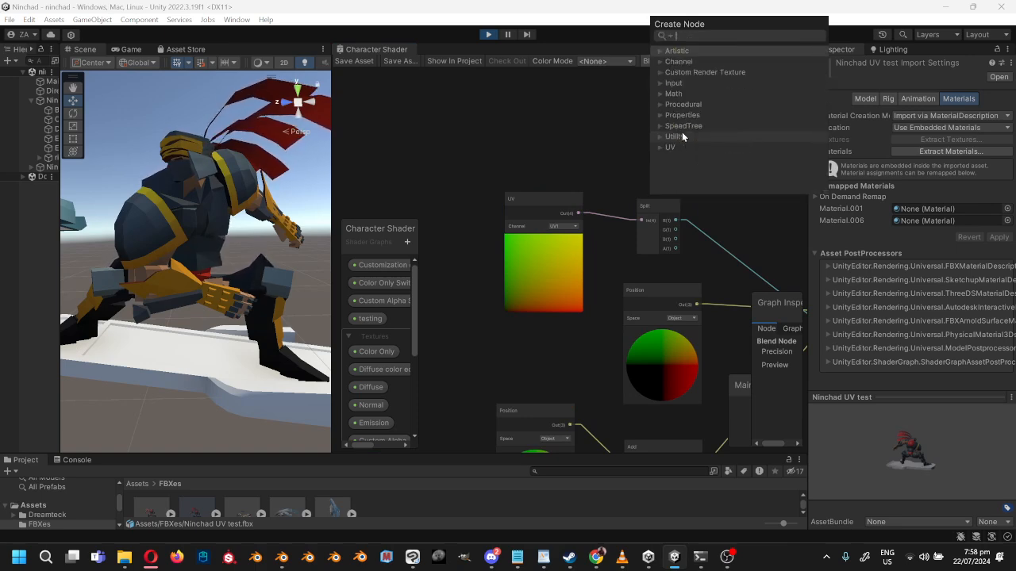
{"action": "type", "text": "muti"}
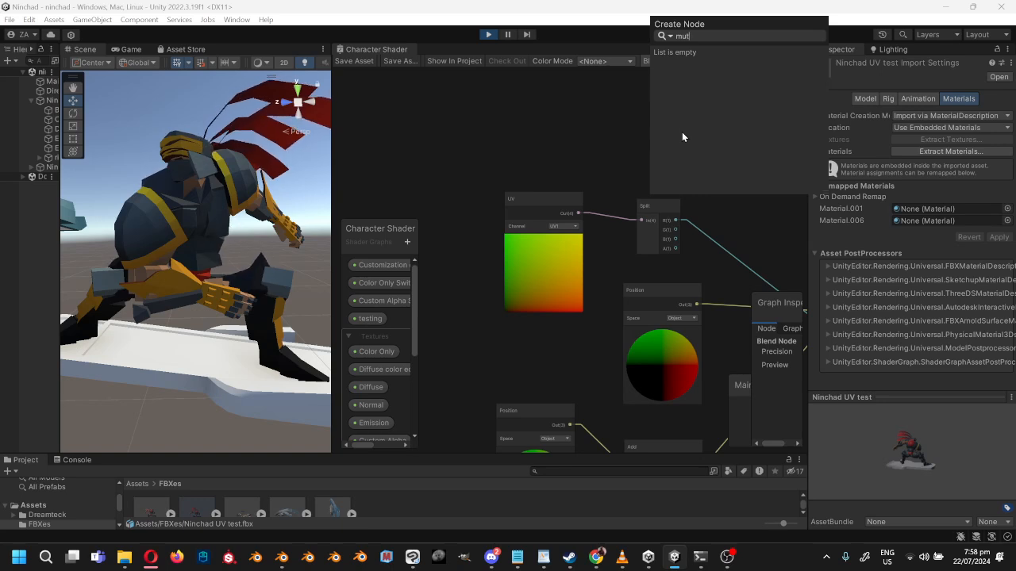
{"action": "key", "text": "BackSpace"}
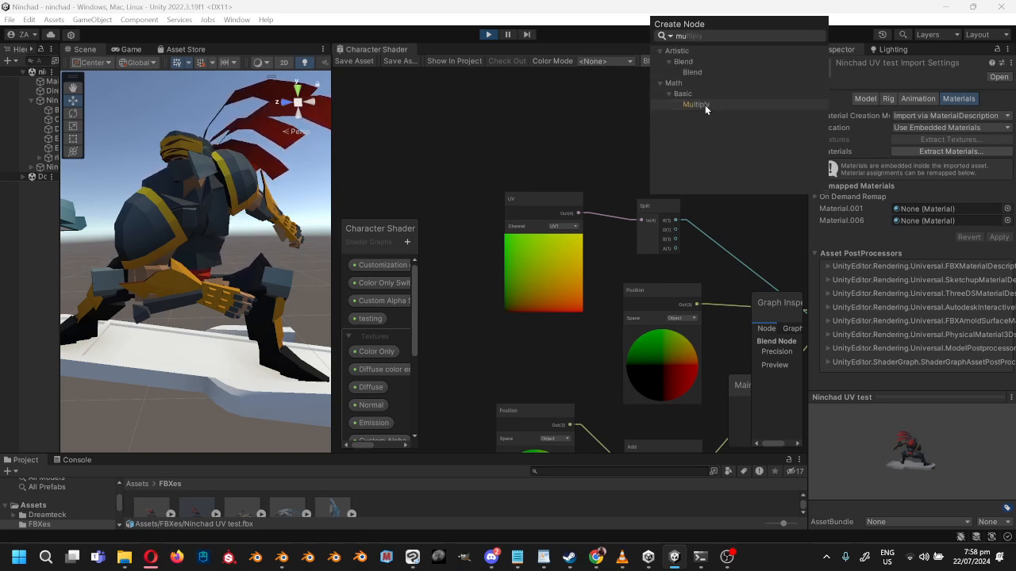
{"action": "left_click", "coordinate": [705, 105]}
{"action": "left_click_drag", "start_coordinate": [692, 131], "coordinate": [640, 134]}
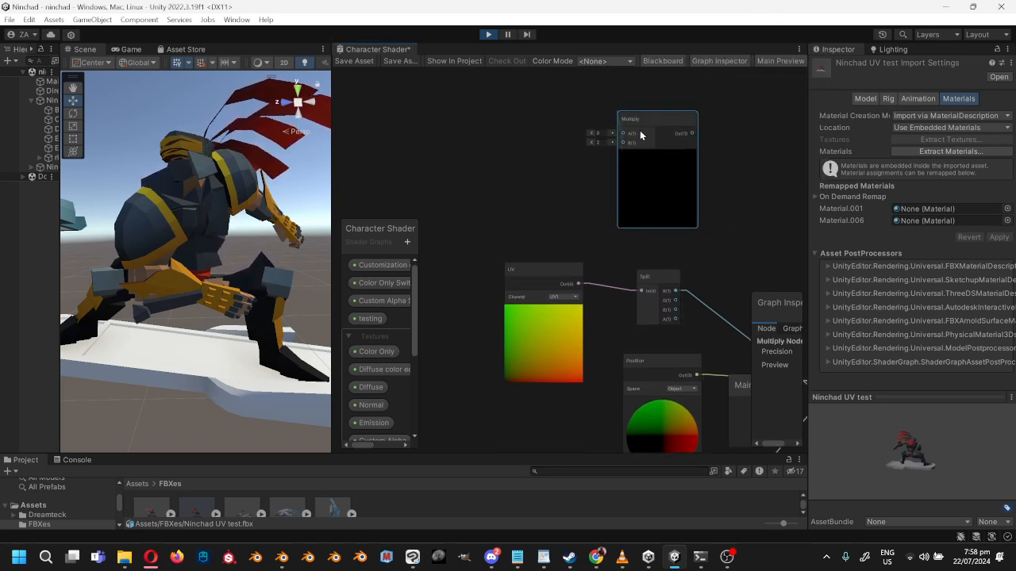
Step: Feed the UV node's output into the Multiply node's A input and replace that connection with the Split node's R output
{"action": "left_click_drag", "start_coordinate": [579, 284], "coordinate": [627, 153]}
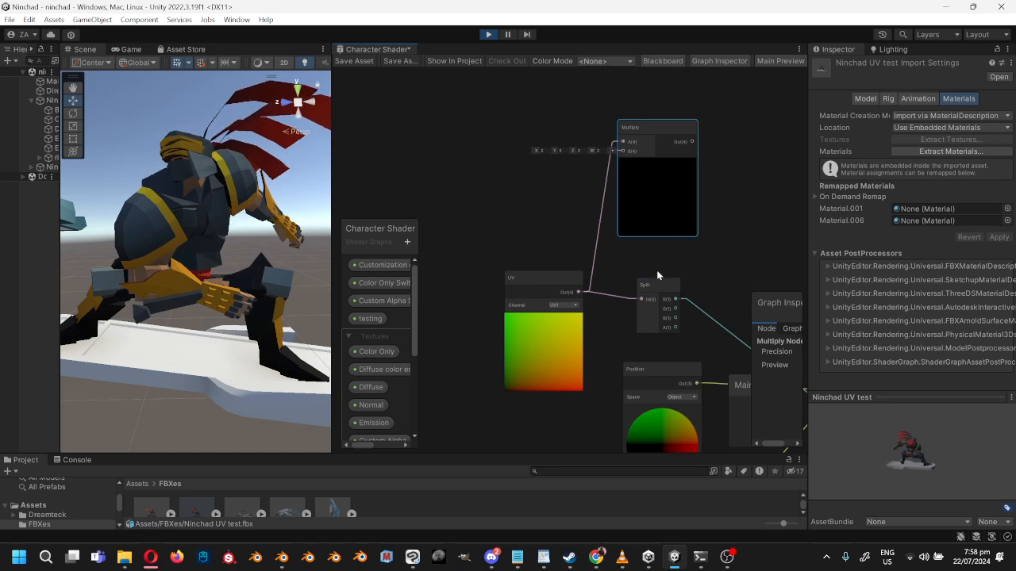
{"action": "left_click_drag", "start_coordinate": [675, 299], "coordinate": [608, 151]}
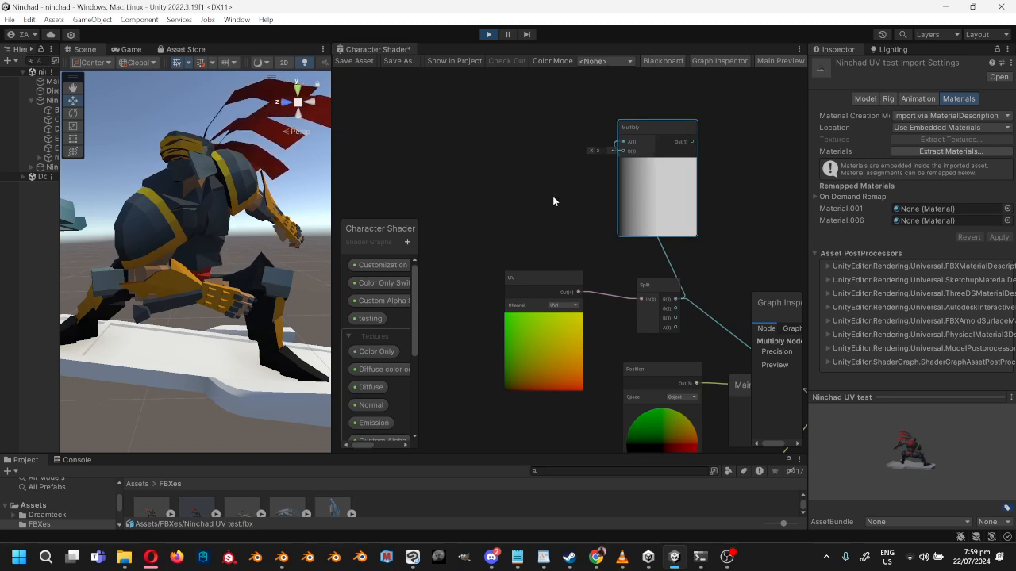
Step: Move the duplicated Object-space Position node slightly down toward the Add node
{"action": "middle_click_drag", "start_coordinate": [568, 251], "coordinate": [529, 222]}
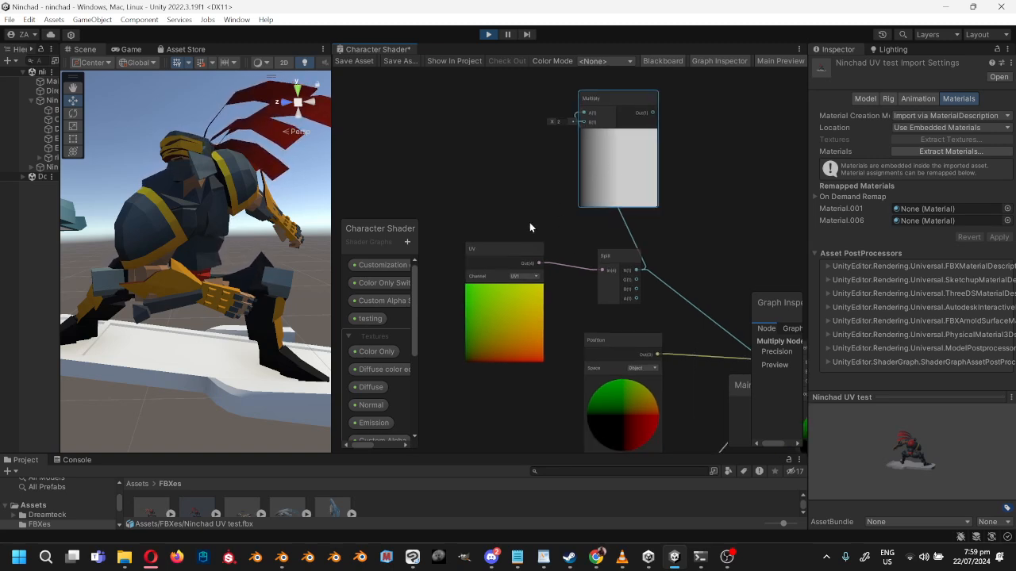
{"action": "middle_click_drag", "start_coordinate": [564, 251], "coordinate": [472, 156]}
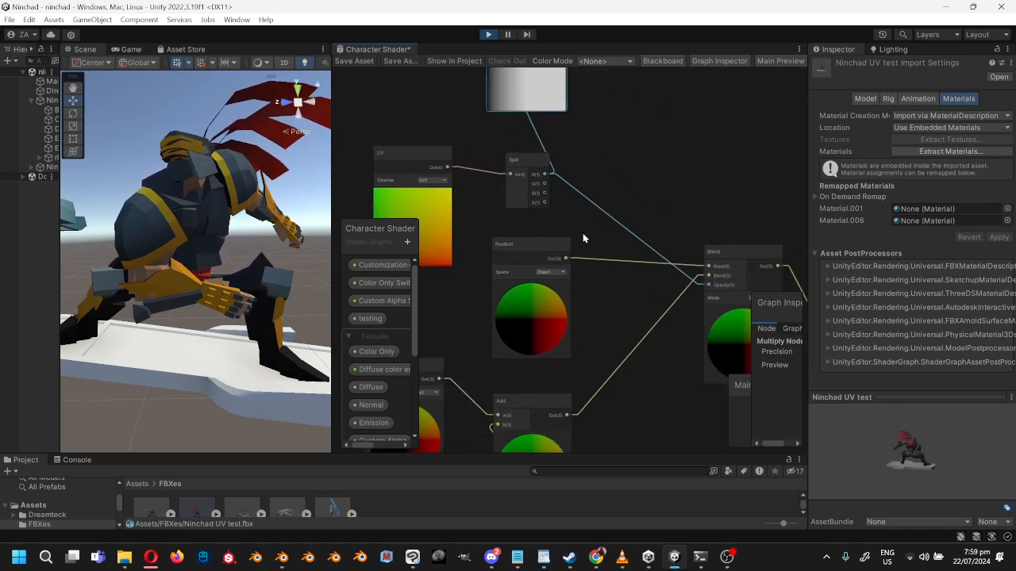
{"action": "middle_click_drag", "start_coordinate": [559, 279], "coordinate": [615, 165]}
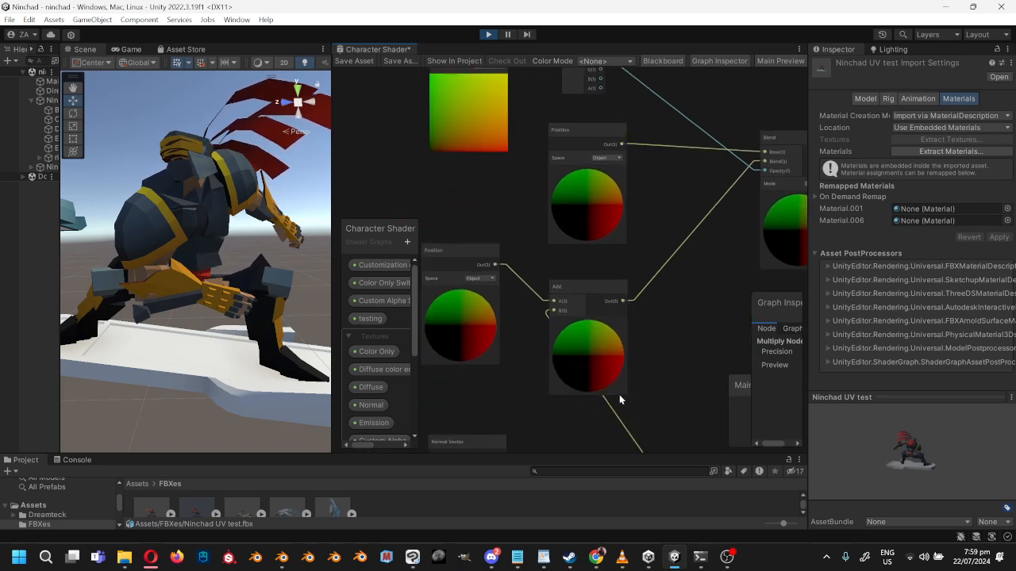
{"action": "left_click_drag", "start_coordinate": [590, 132], "coordinate": [591, 150]}
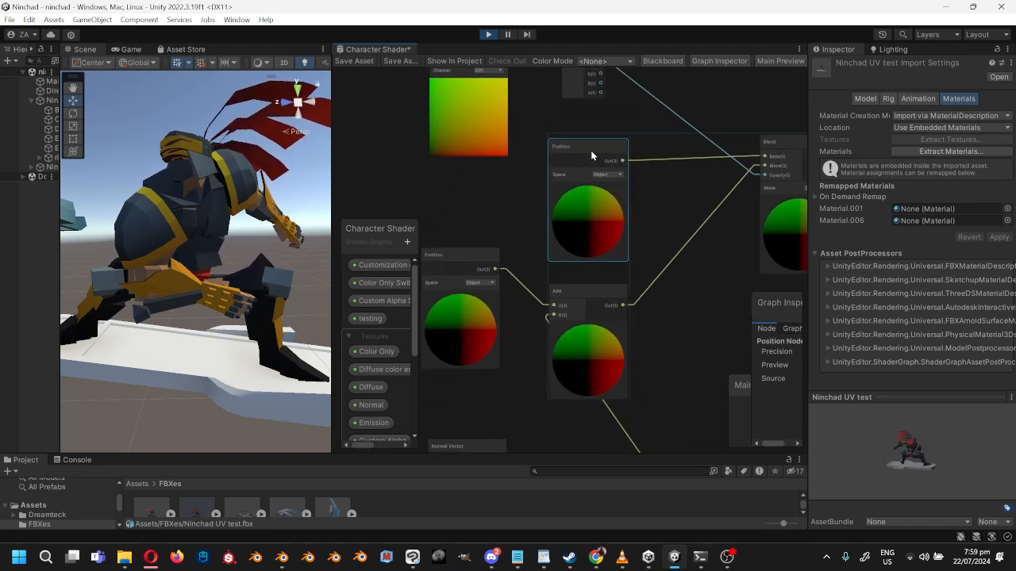
{"action": "middle_click_drag", "start_coordinate": [634, 162], "coordinate": [429, 148]}
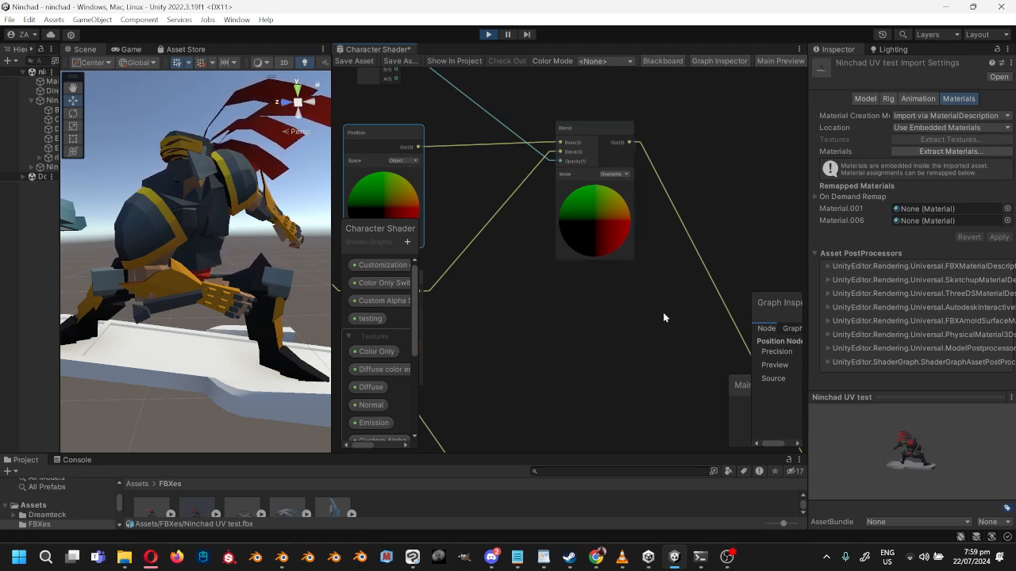
{"action": "mouse_move", "coordinate": [735, 567]}
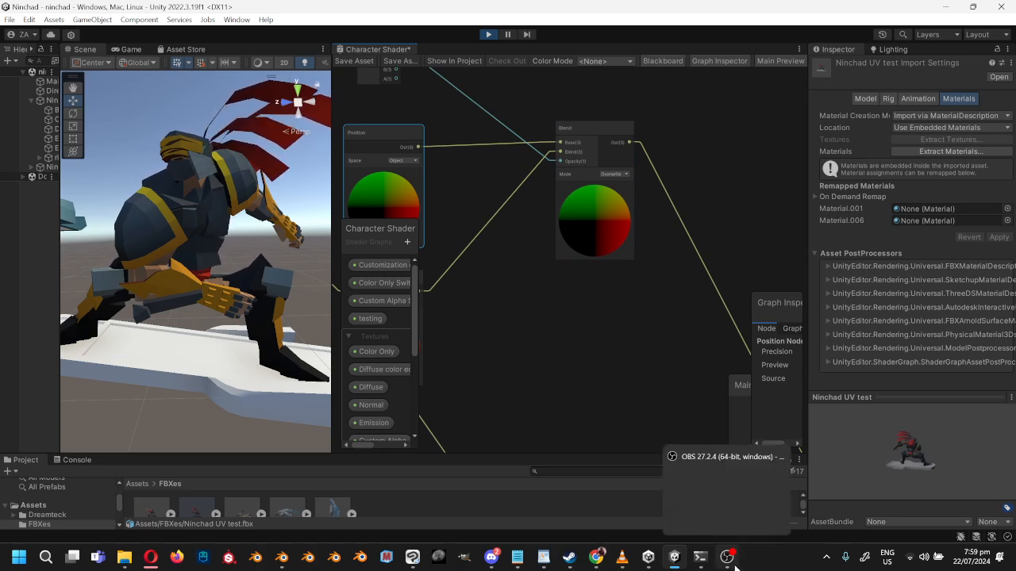